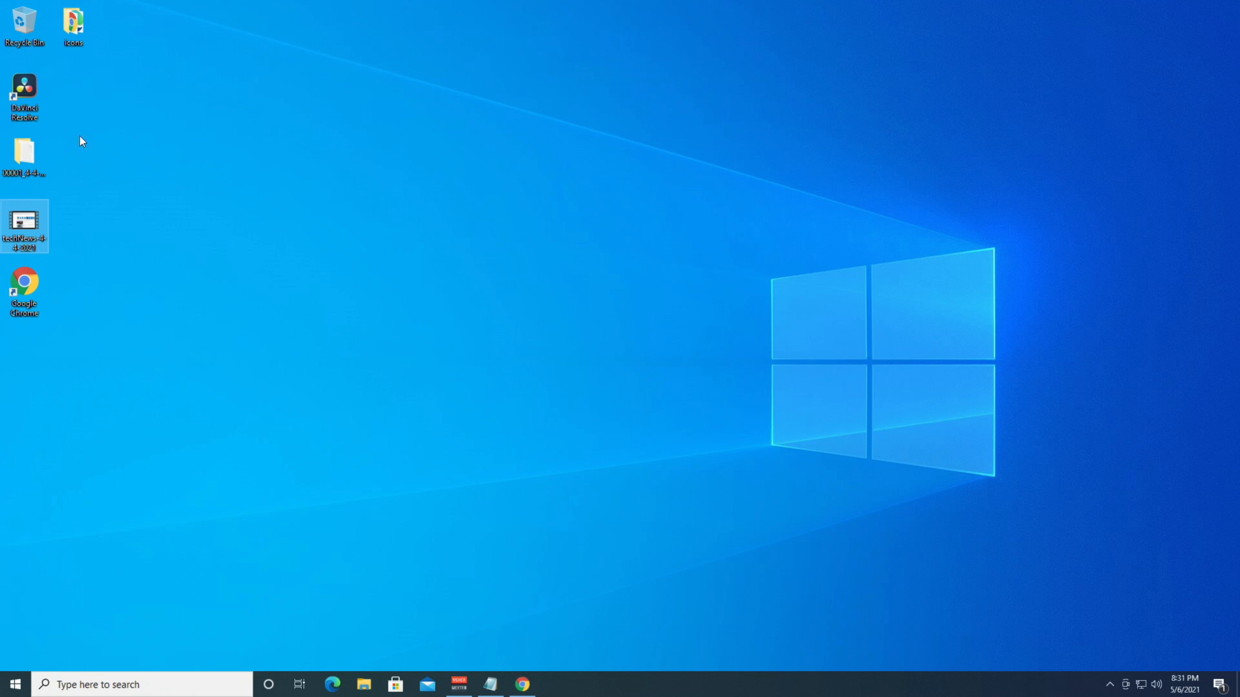
Look over the DaVinci Resolve 17 download page in the browser.
left_click(522, 685)
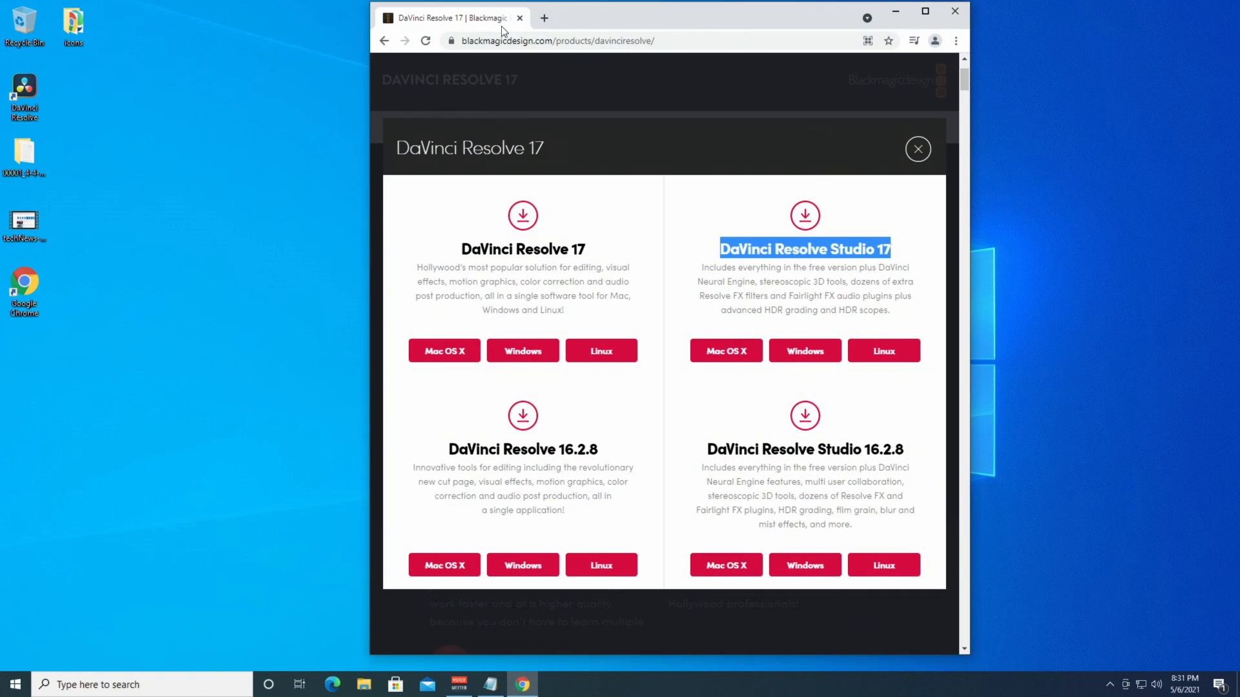
double_click(489, 42)
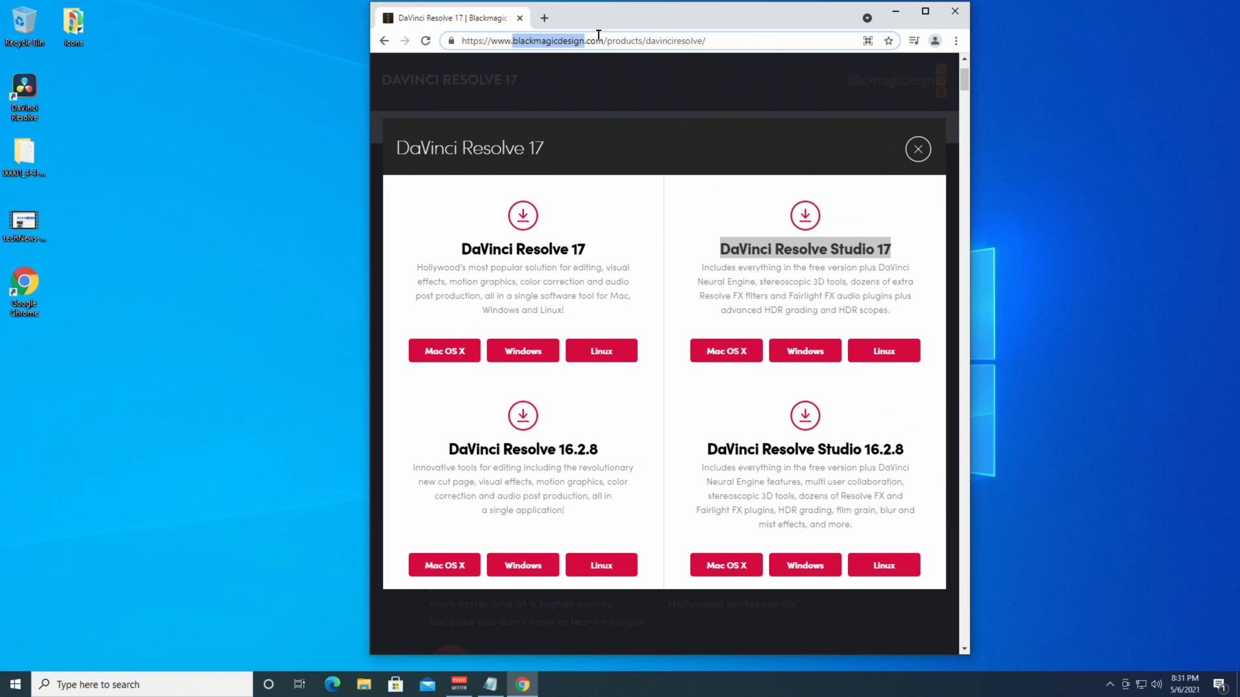
left_click_drag(463, 249, 606, 246)
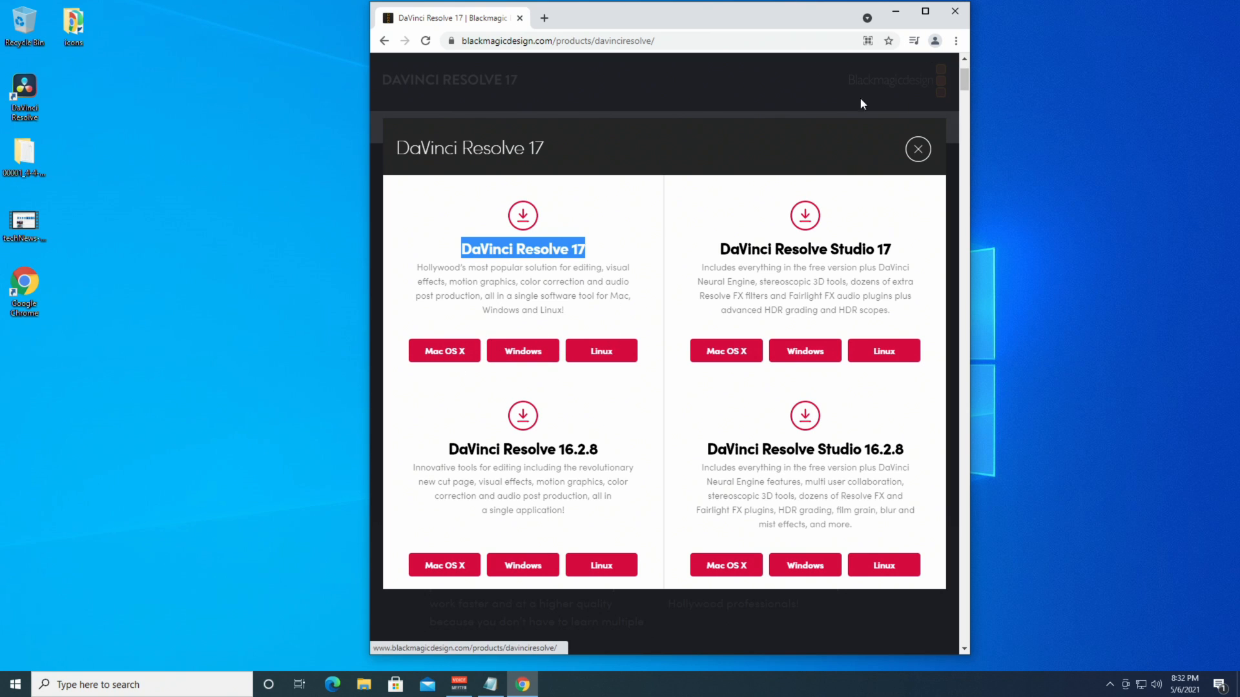
Minimize the browser and launch DaVinci Resolve 17 from its desktop shortcut.
left_click(896, 10)
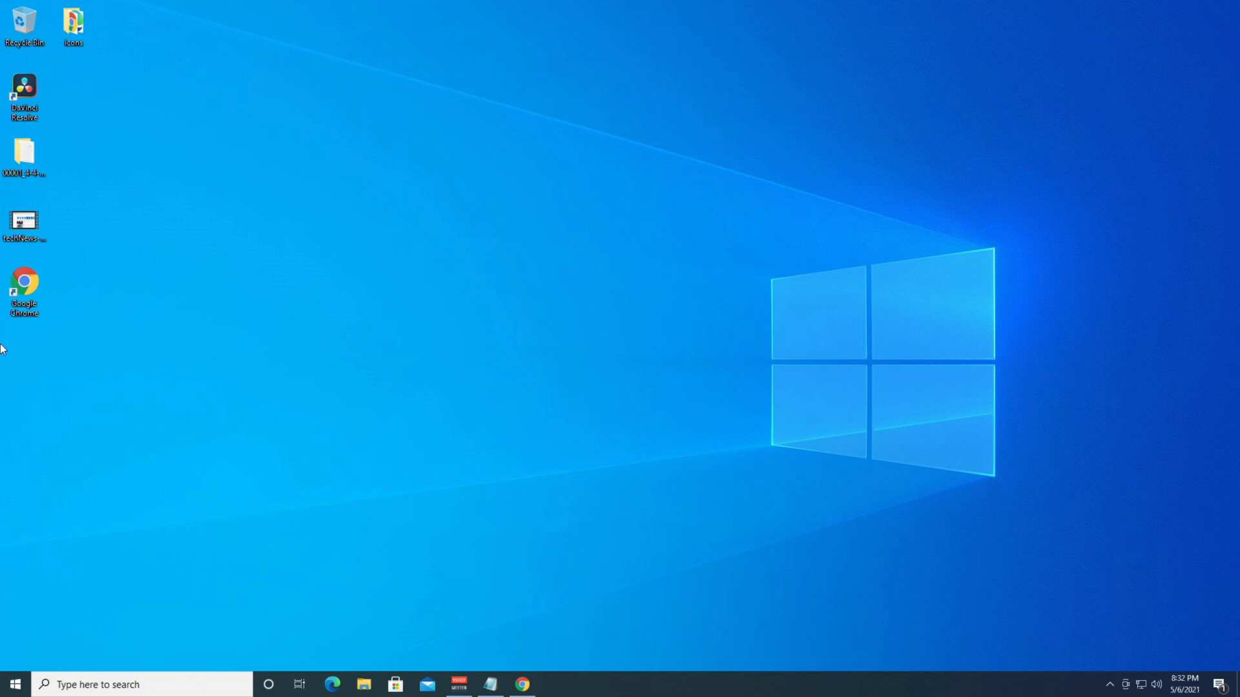
left_click(25, 226)
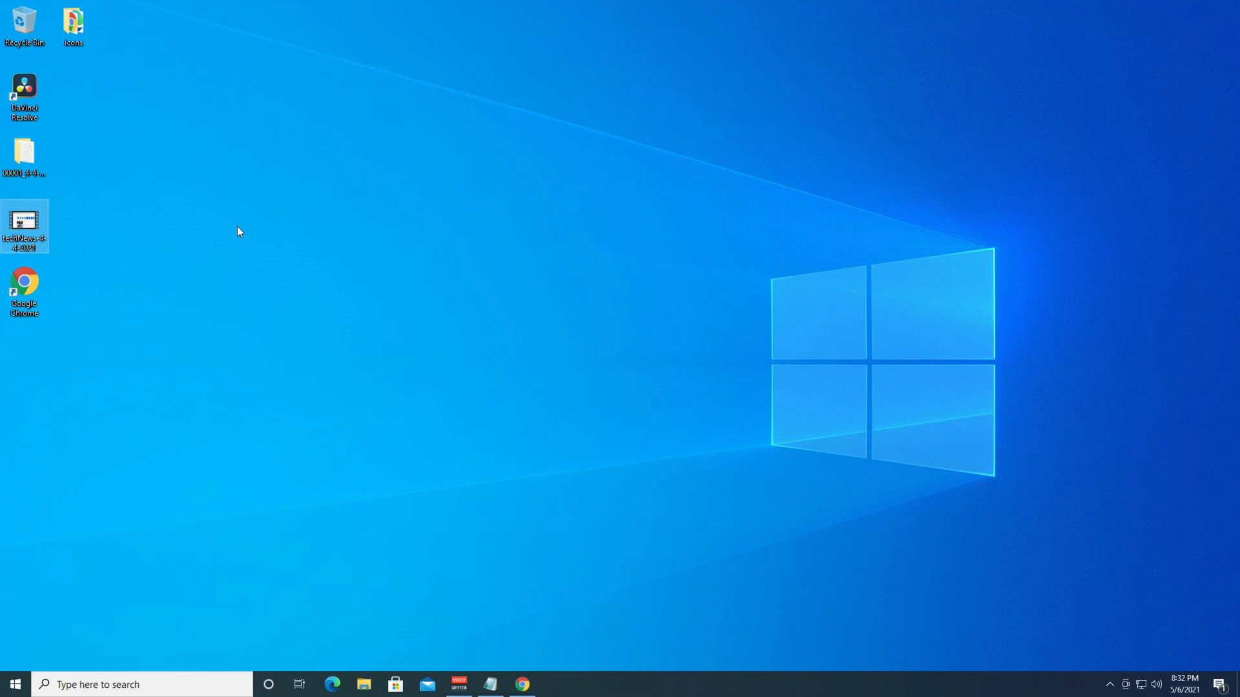
left_click(25, 112)
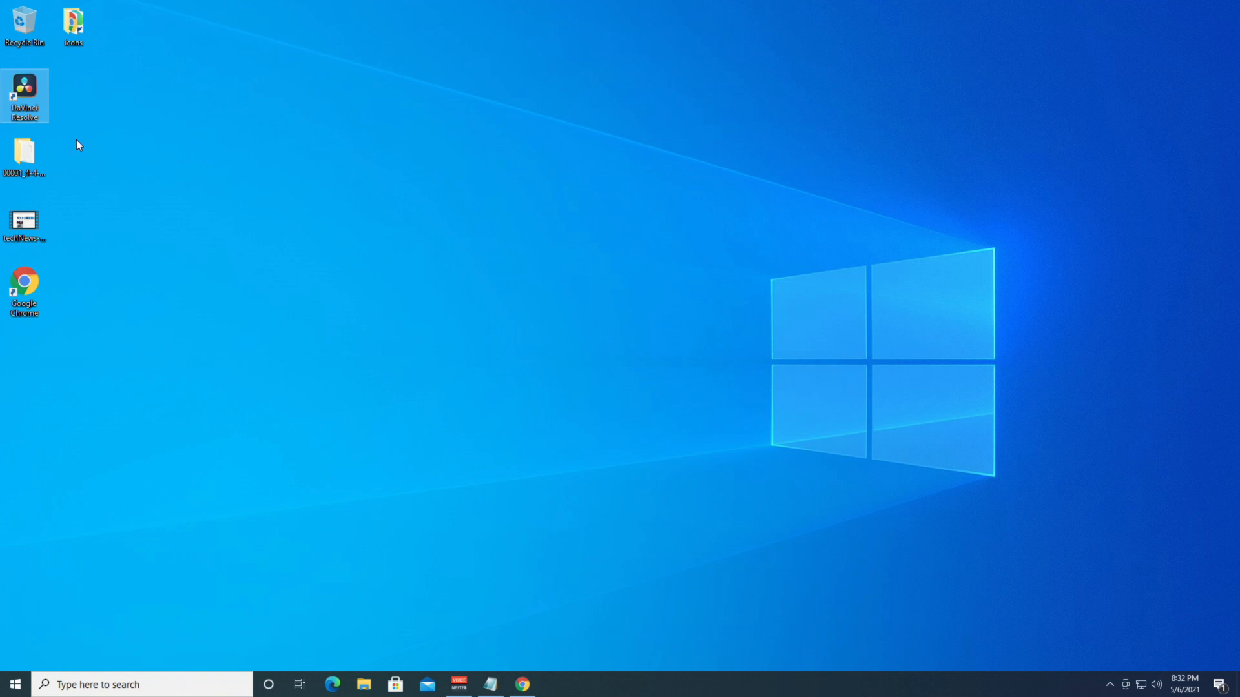
left_click(211, 168)
double_click(24, 90)
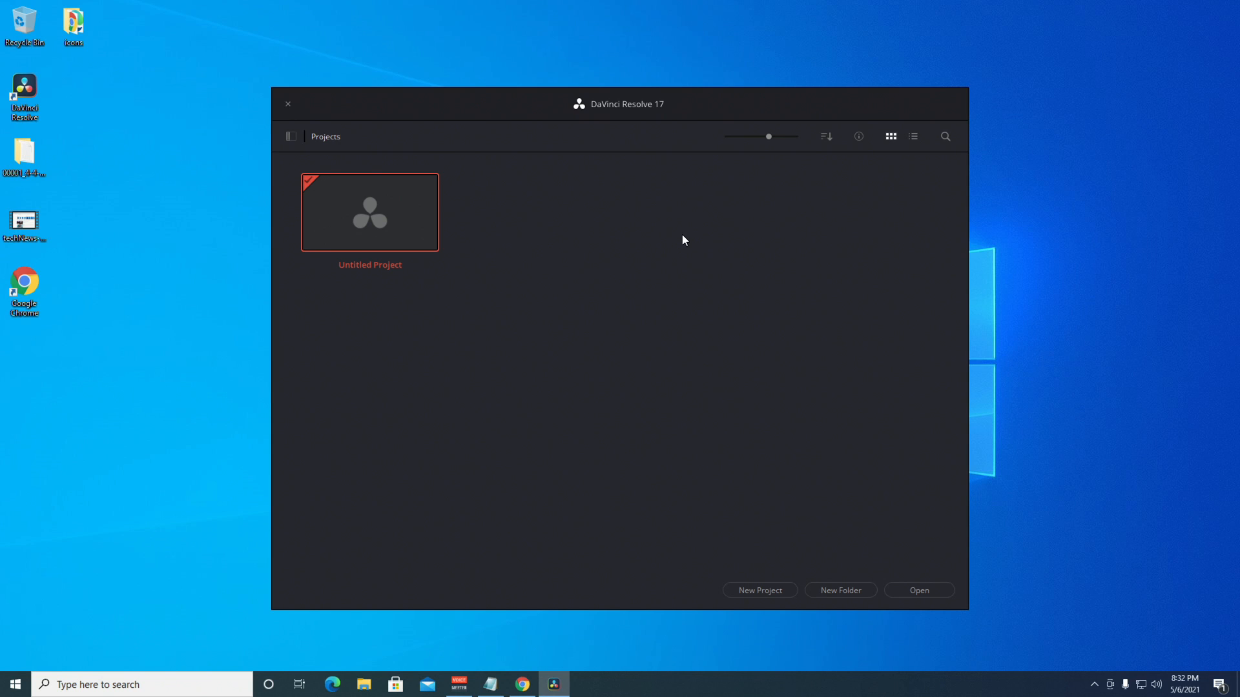
Start a new project and enter the name tech-news-cut1, fixing typing mistakes along the way.
left_click_drag(26, 225, 124, 163)
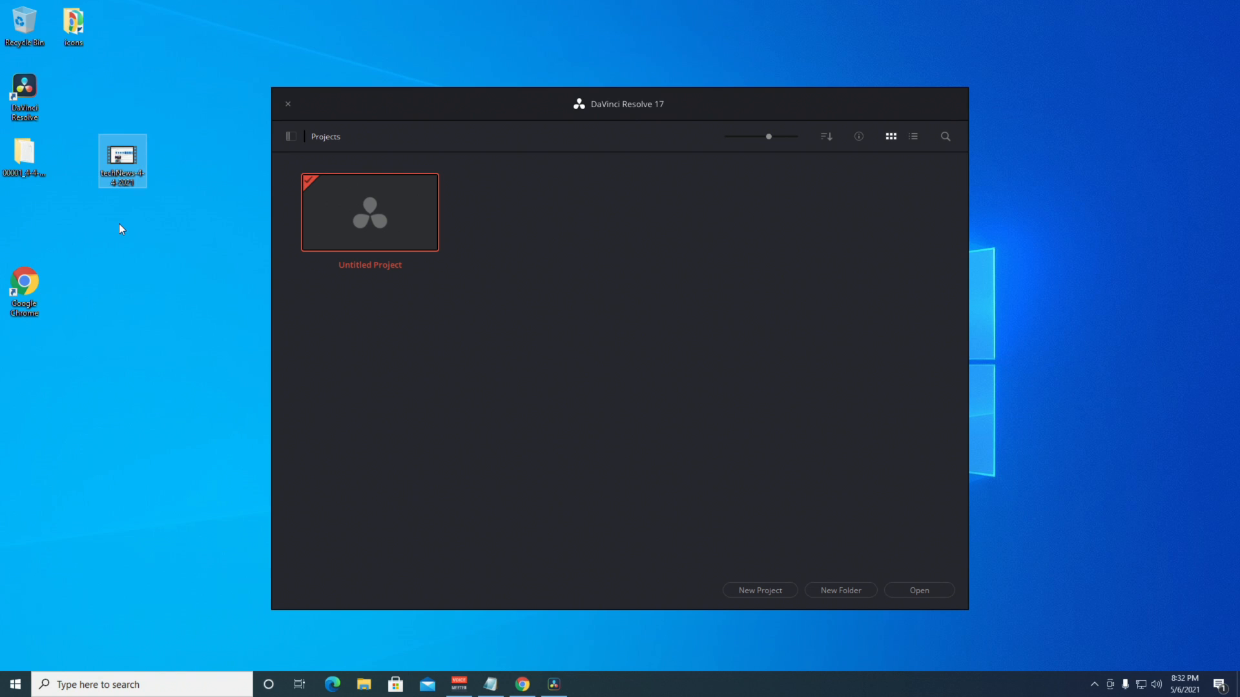
left_click(157, 251)
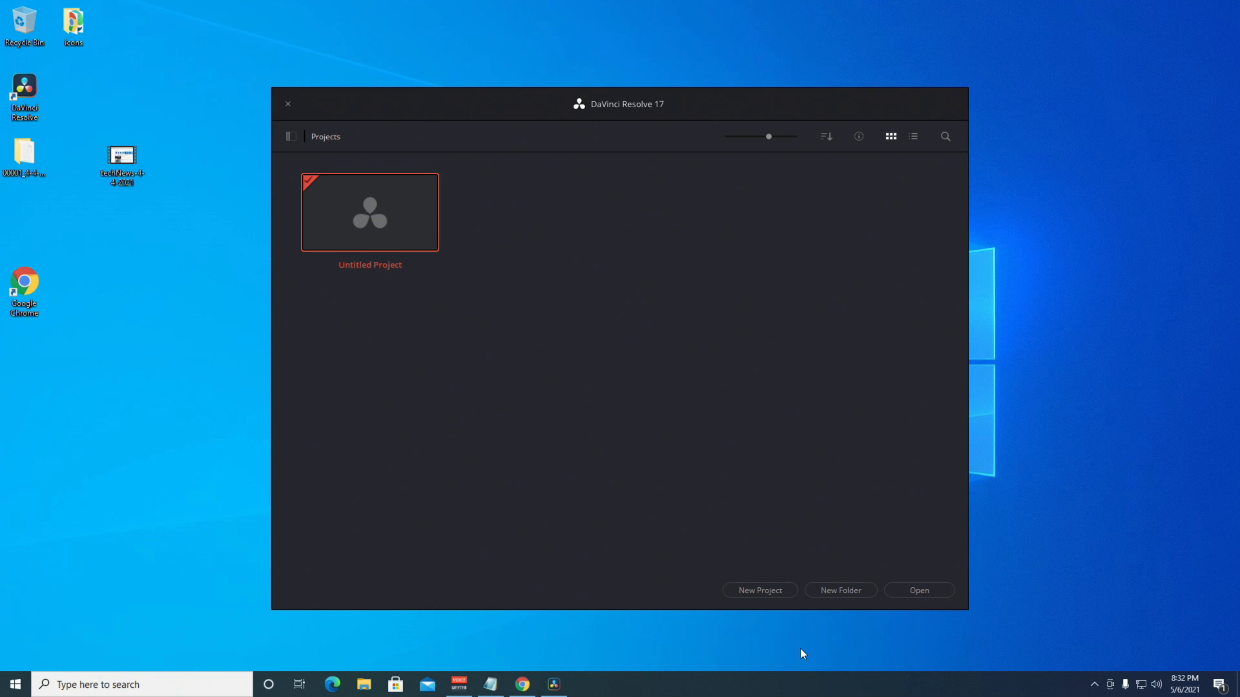
left_click(760, 589)
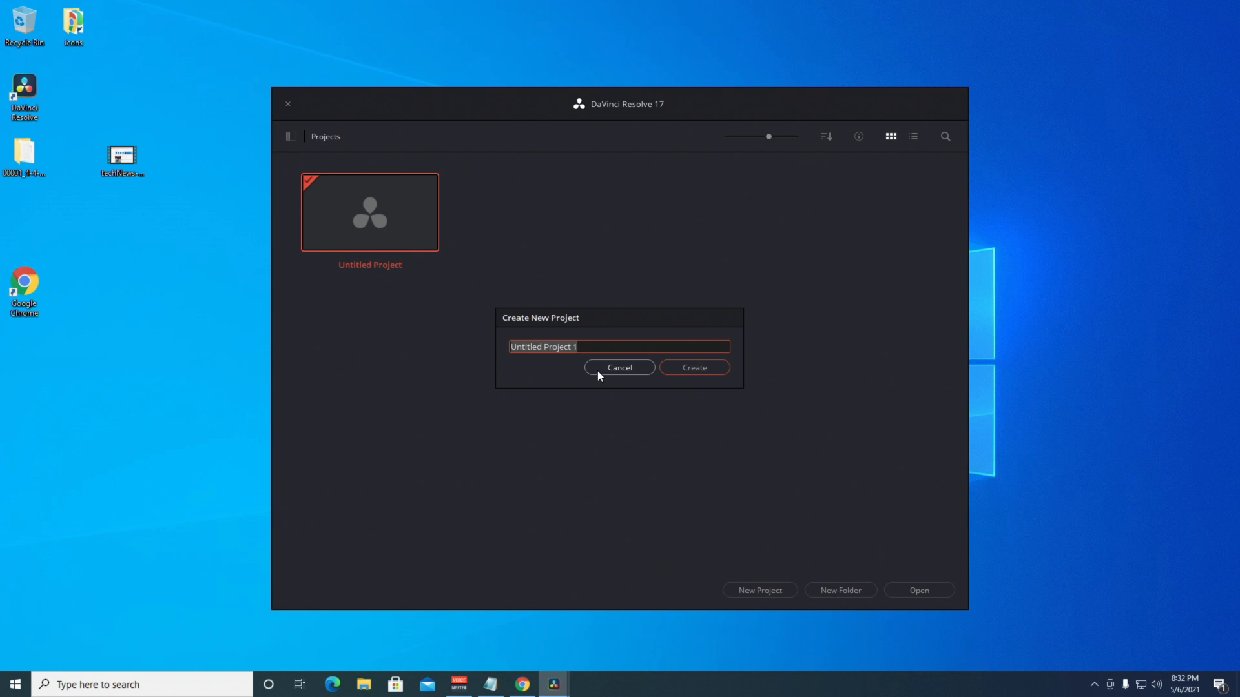
type("tech-nmew")
key("BackSpace")
key("BackSpace")
key("BackSpace")
type("ews=")
key("BackSpace")
type("-cu")
Create tech-news-cut1, drag techNews-4-4-2021 from the desktop into the Media Pool, keeping the frame rate.
left_click(680, 365)
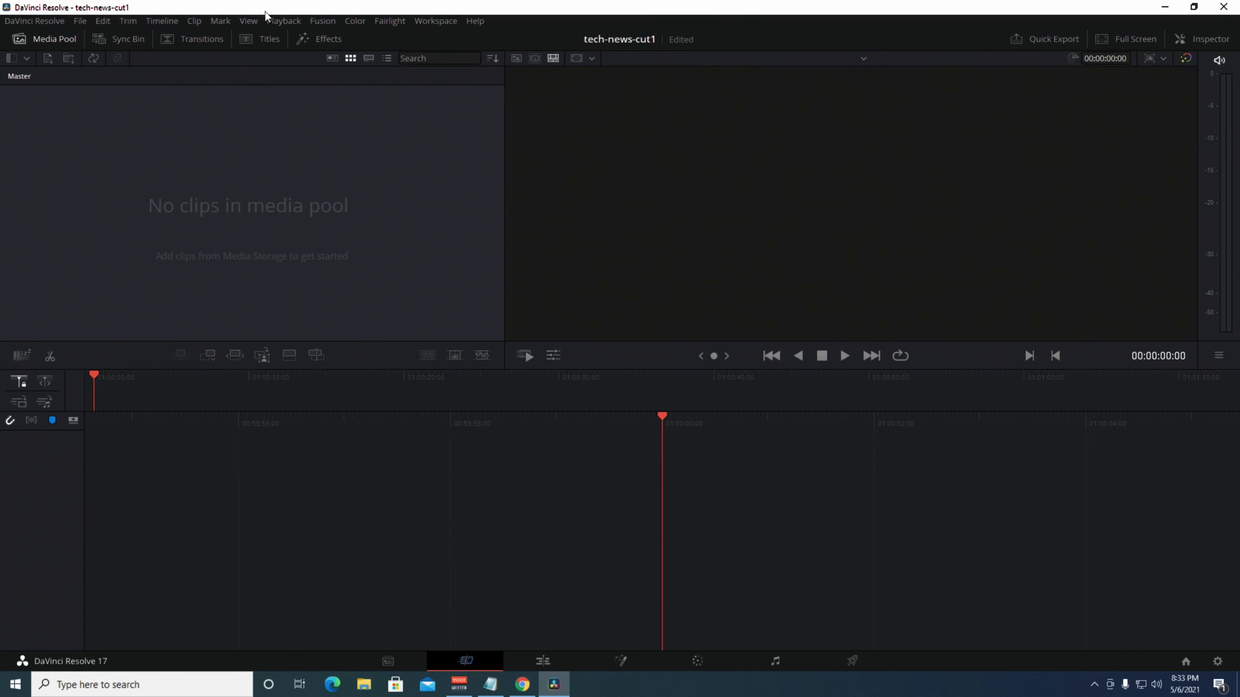
double_click(282, 10)
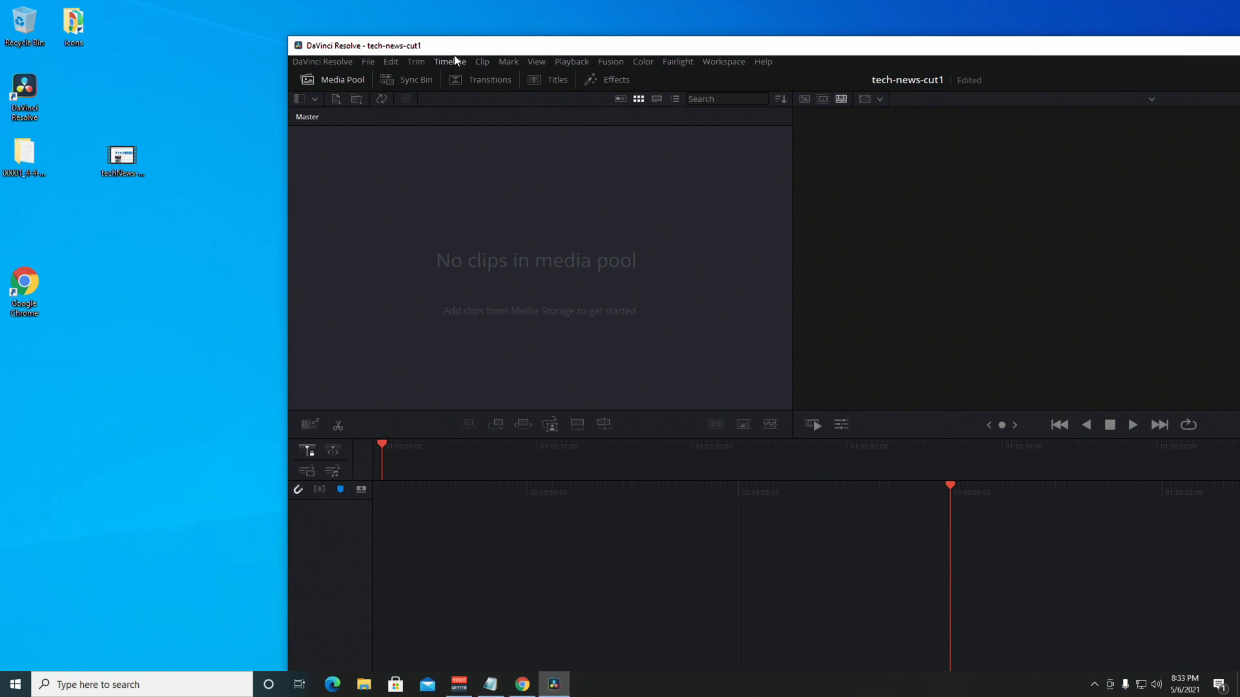
left_click_drag(417, 55, 486, 31)
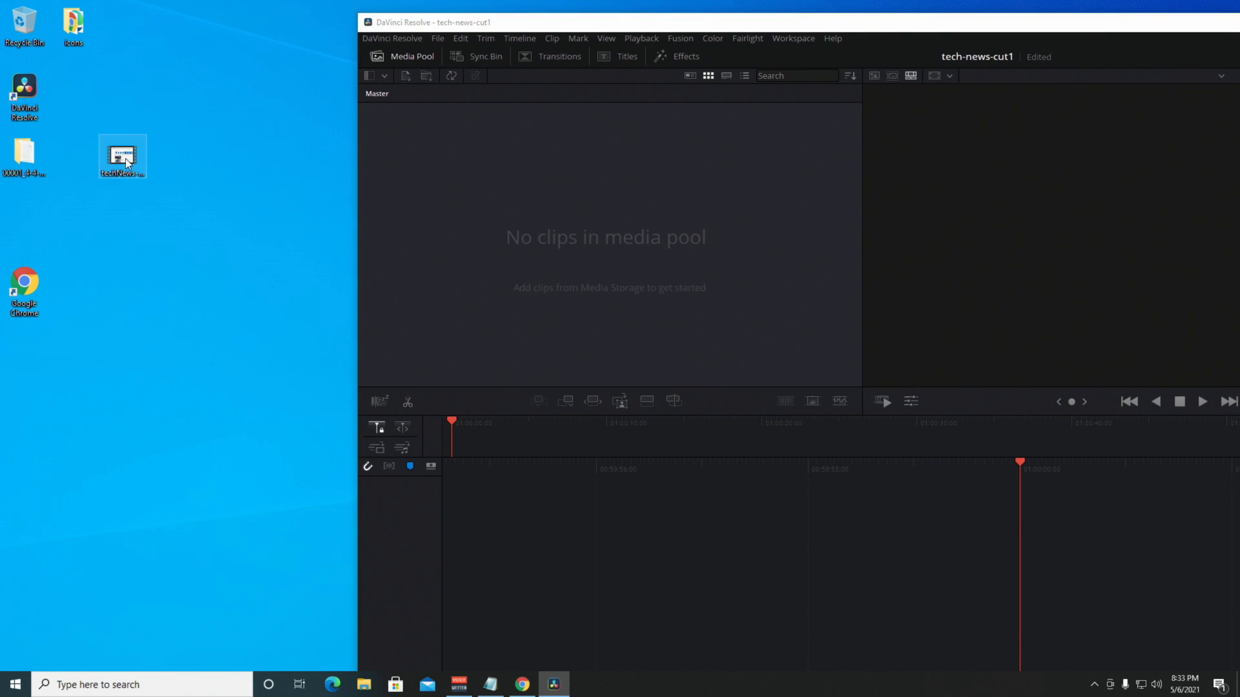
left_click_drag(122, 157, 467, 166)
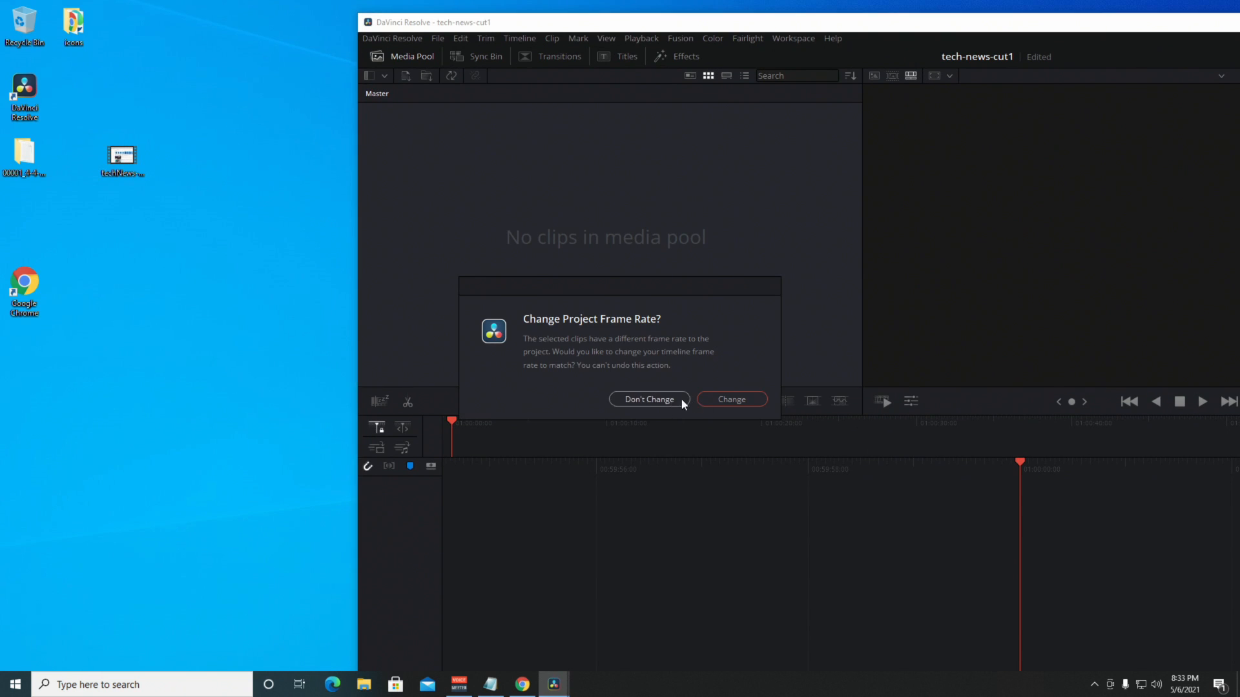
left_click(648, 399)
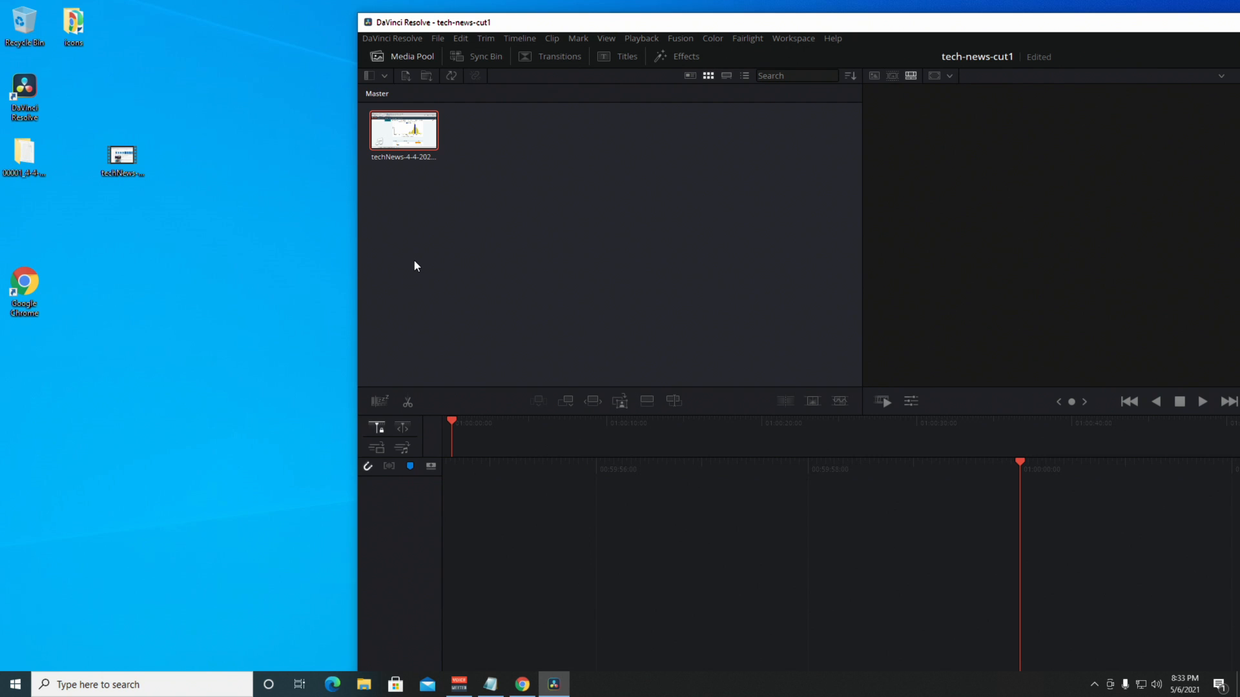
left_click(408, 39)
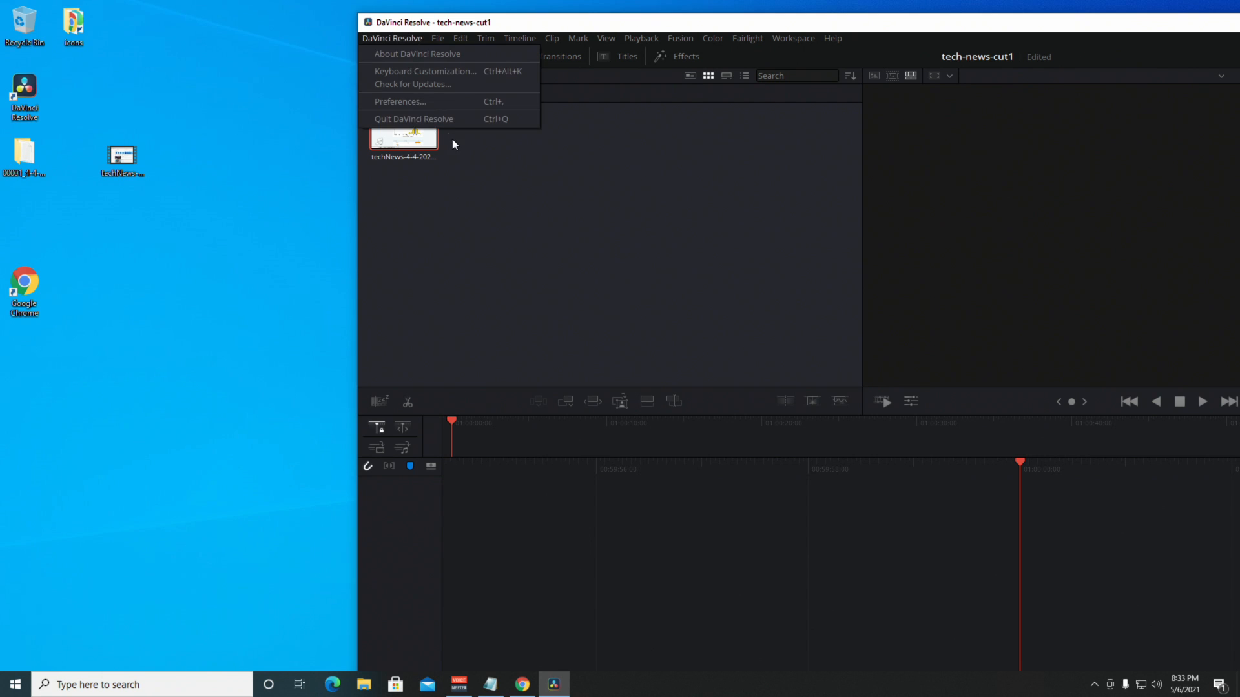
left_click(412, 100)
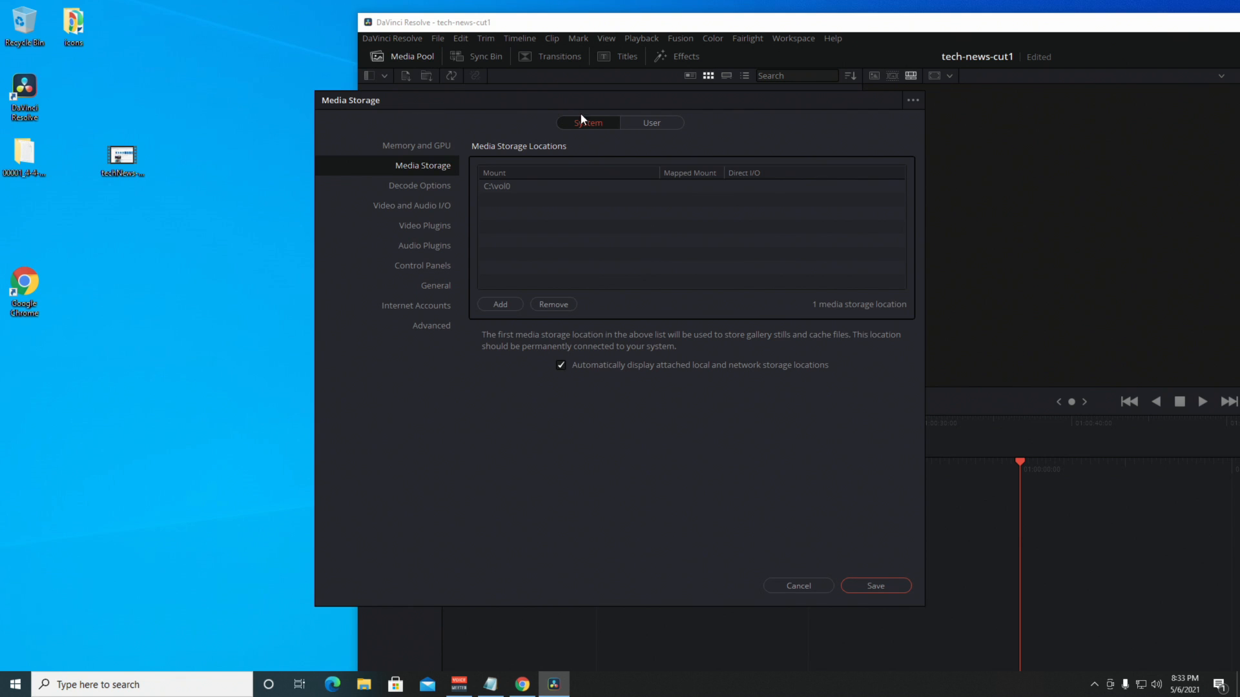
left_click(799, 583)
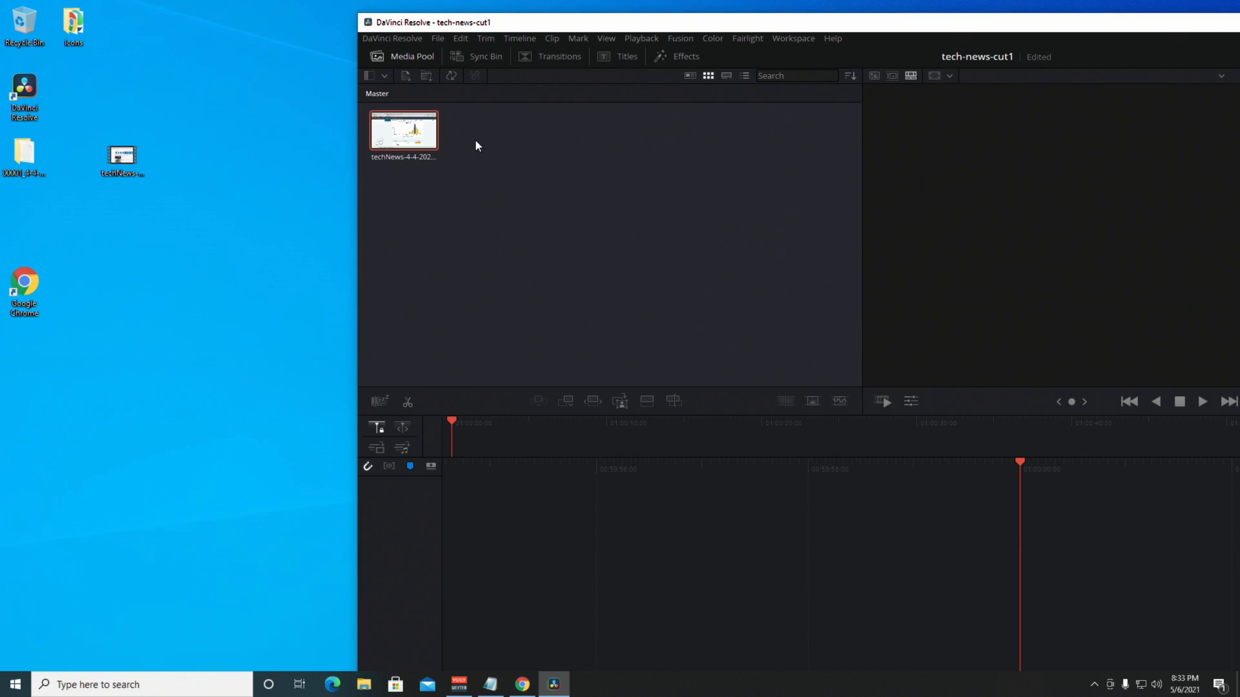
left_click(382, 38)
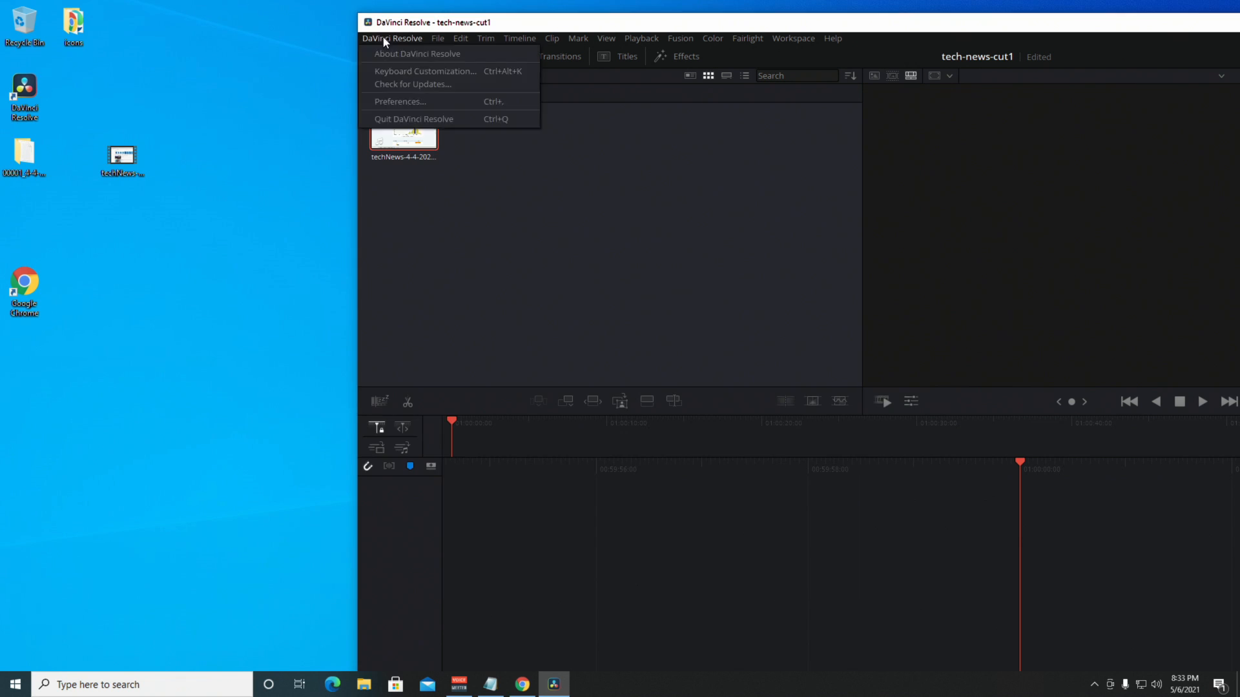
left_click(390, 100)
left_click(392, 145)
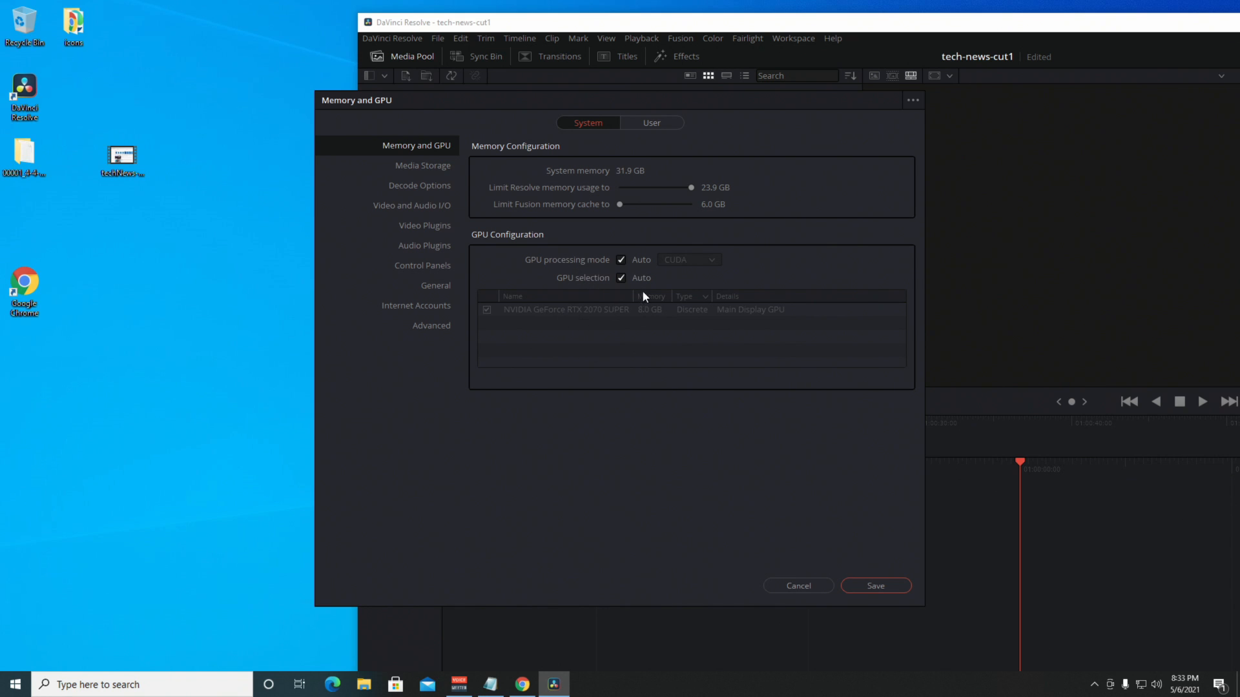
left_click(803, 585)
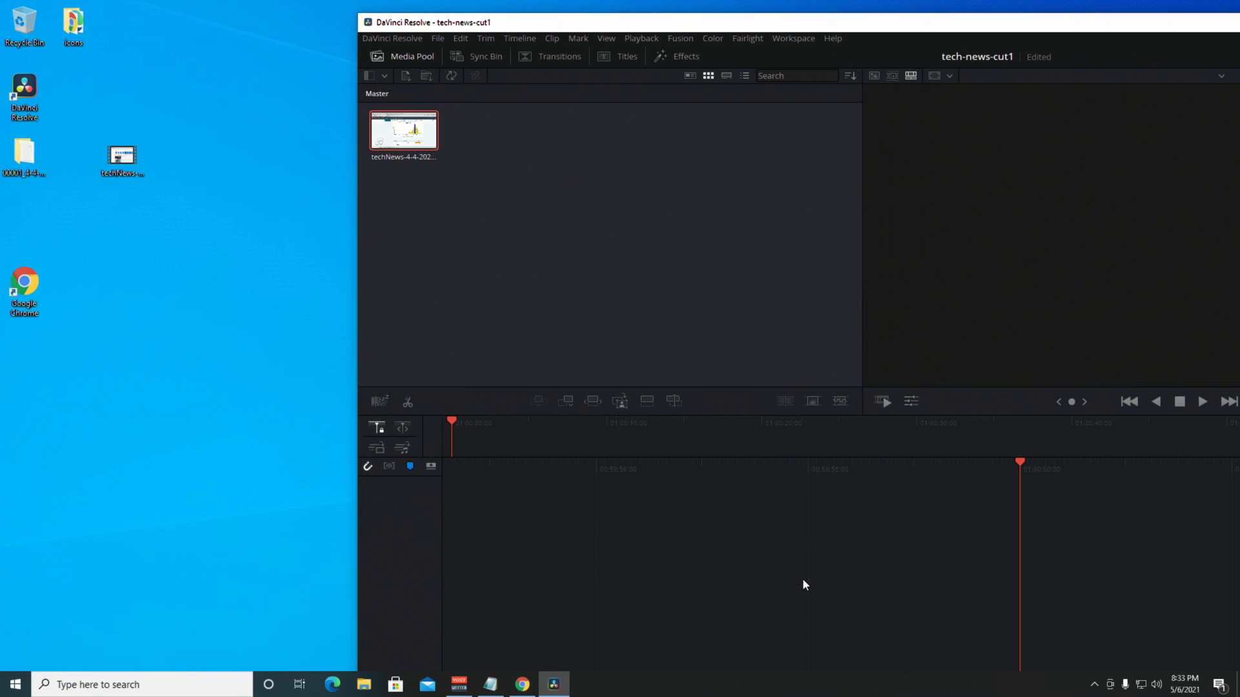
Maximize Resolve, go to the Edit page and drag techNews-4-4-2021.mp4 onto a new Timeline 1.
double_click(570, 22)
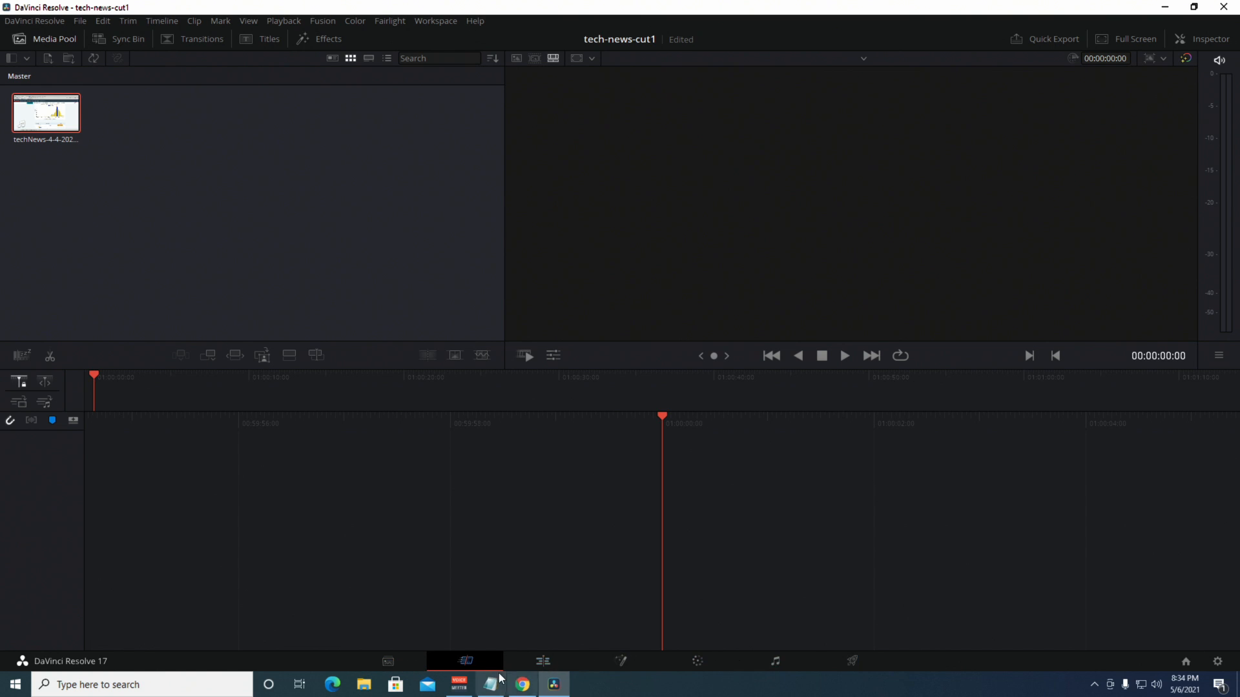
left_click(542, 662)
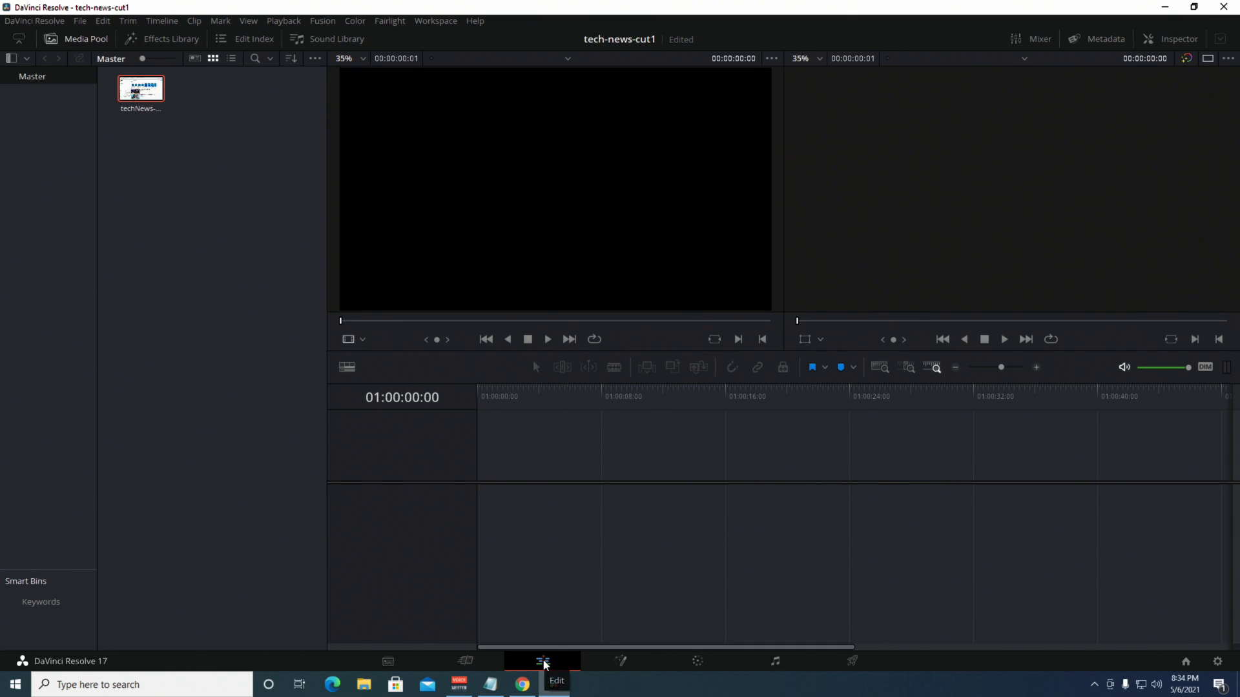
double_click(143, 97)
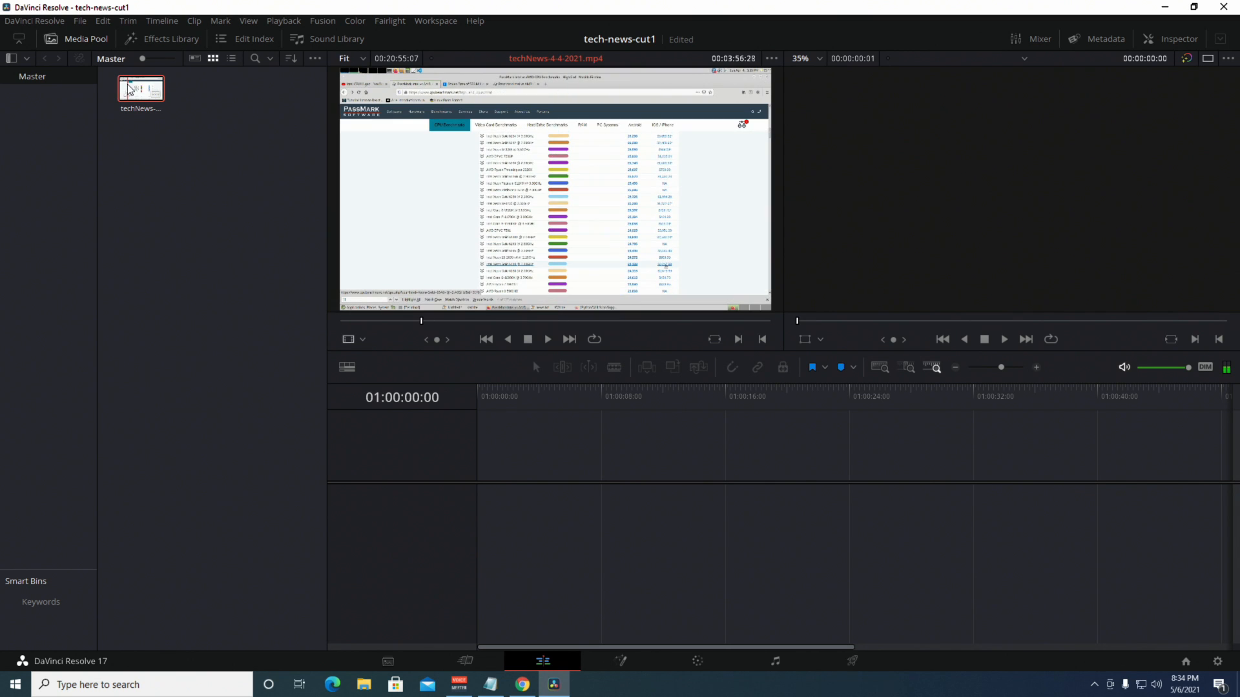
left_click_drag(129, 89, 502, 448)
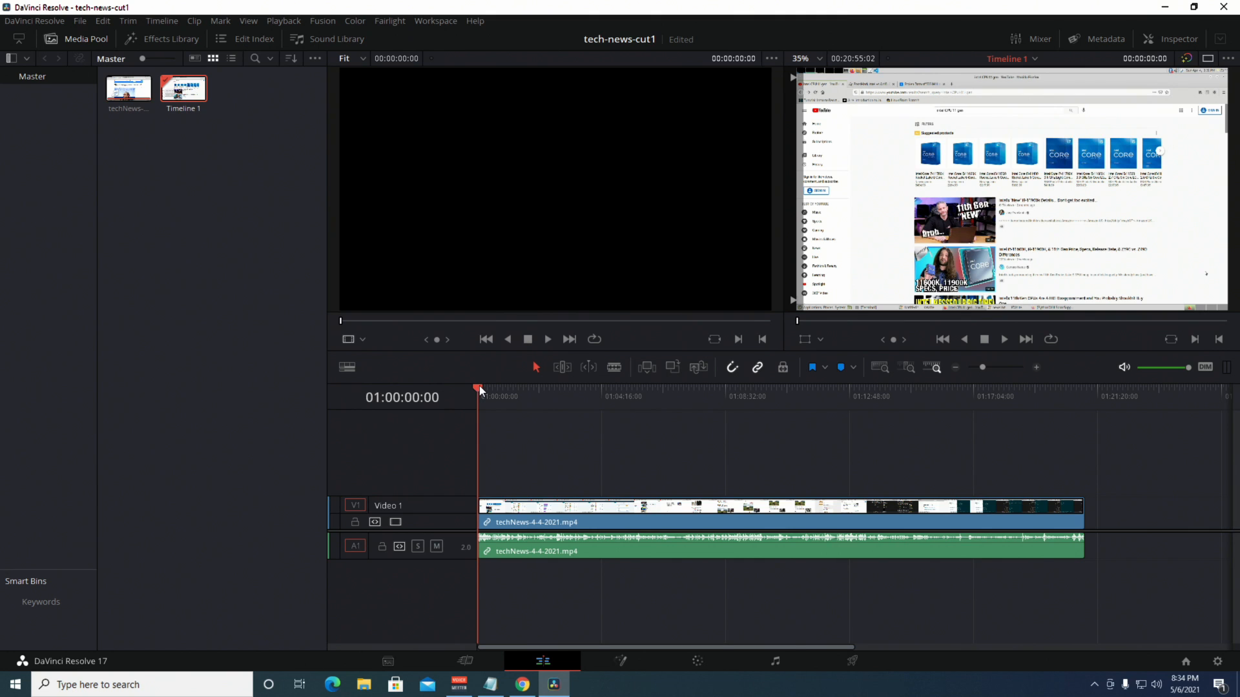
Look up the 5:35 facebook timestamp in the notes.
mouse_move(490, 389)
left_mouse_down()
mouse_move(877, 399)
mouse_move(700, 393)
mouse_move(892, 384)
mouse_move(513, 390)
left_mouse_up()
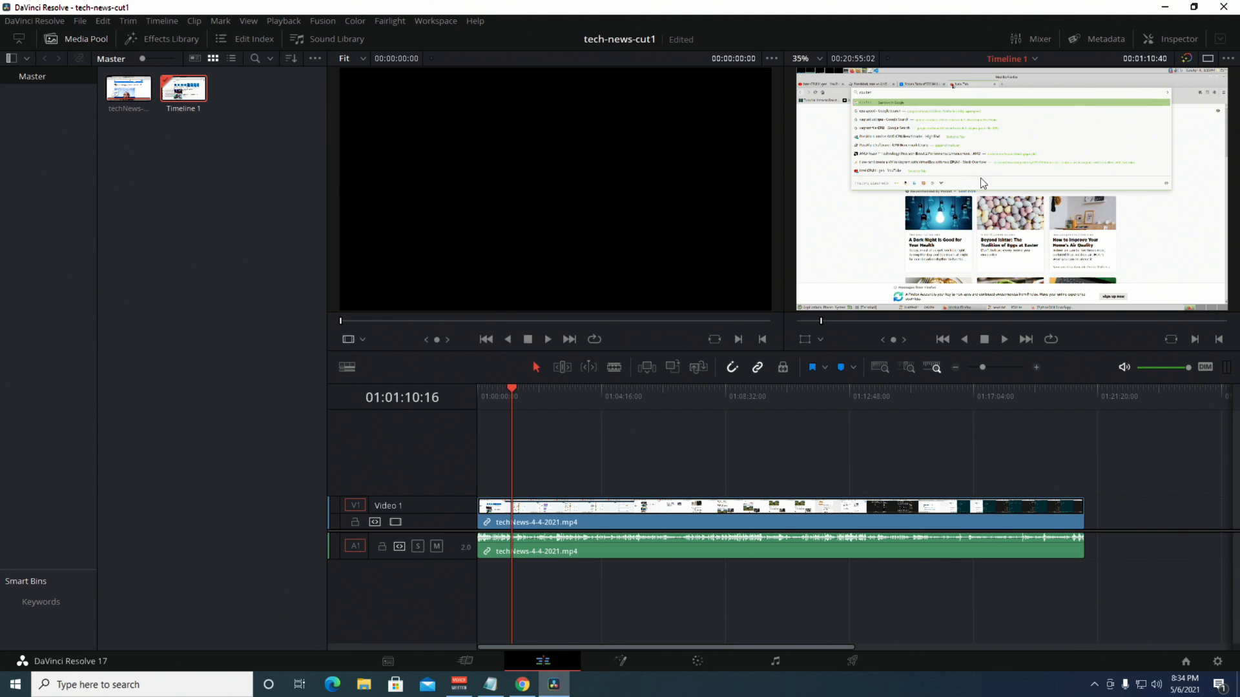
left_click(490, 685)
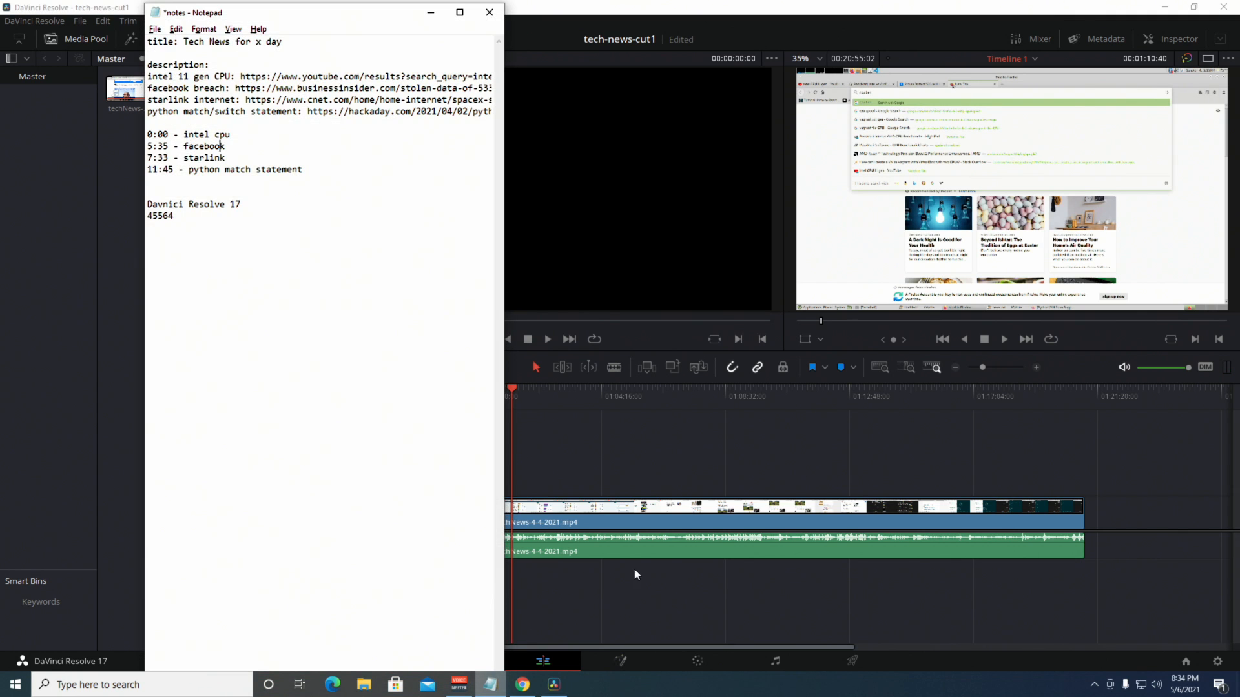
left_click(368, 297)
left_click_drag(226, 147, 142, 149)
left_click(149, 153)
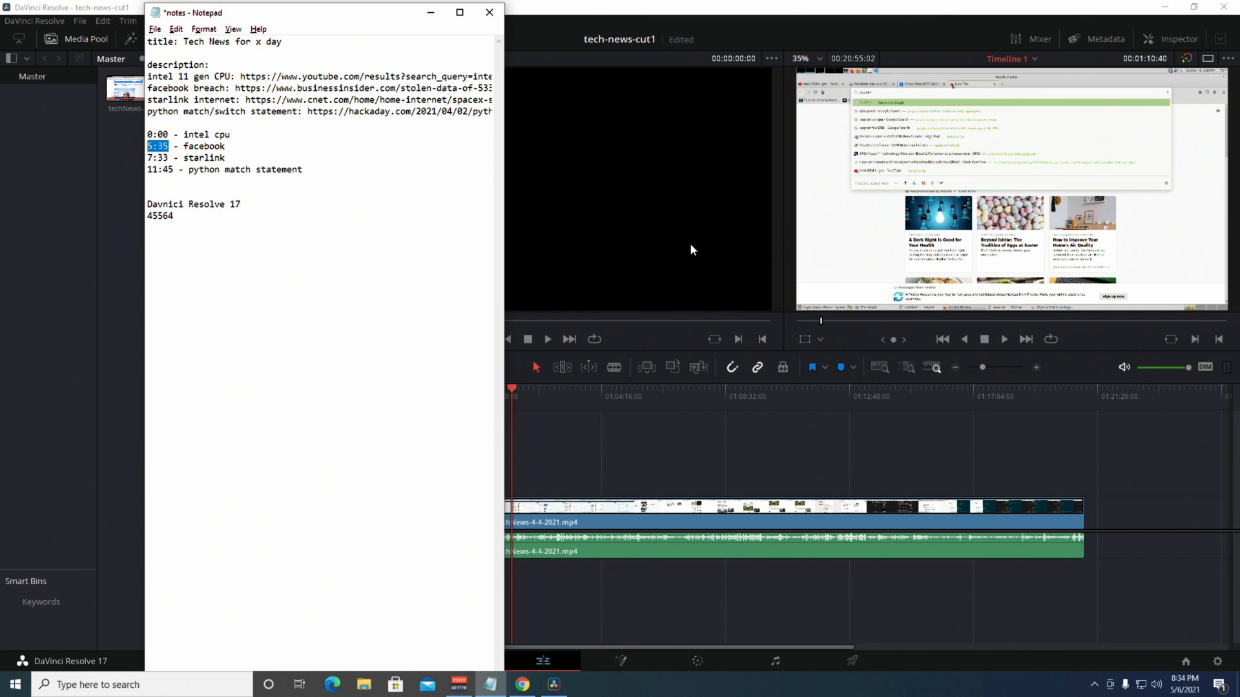
Keep Source Timecode on the viewer and jump the playhead to 00:05:35:00.
left_click(1121, 64)
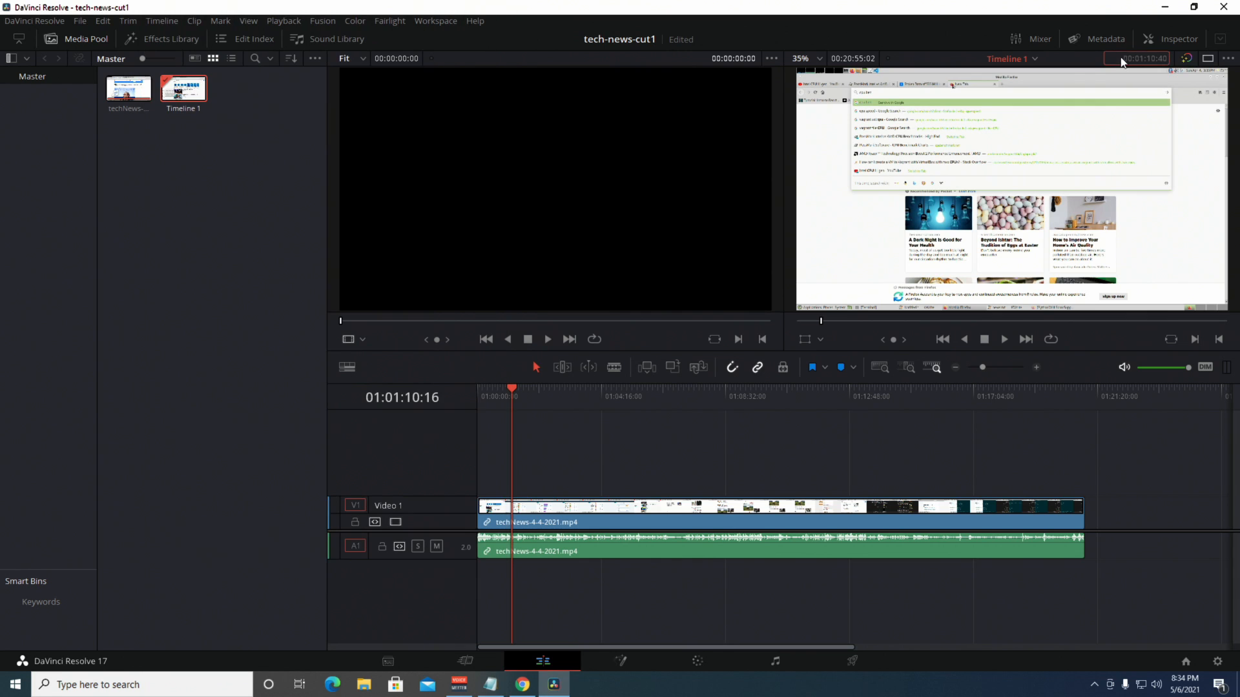
right_click(1138, 60)
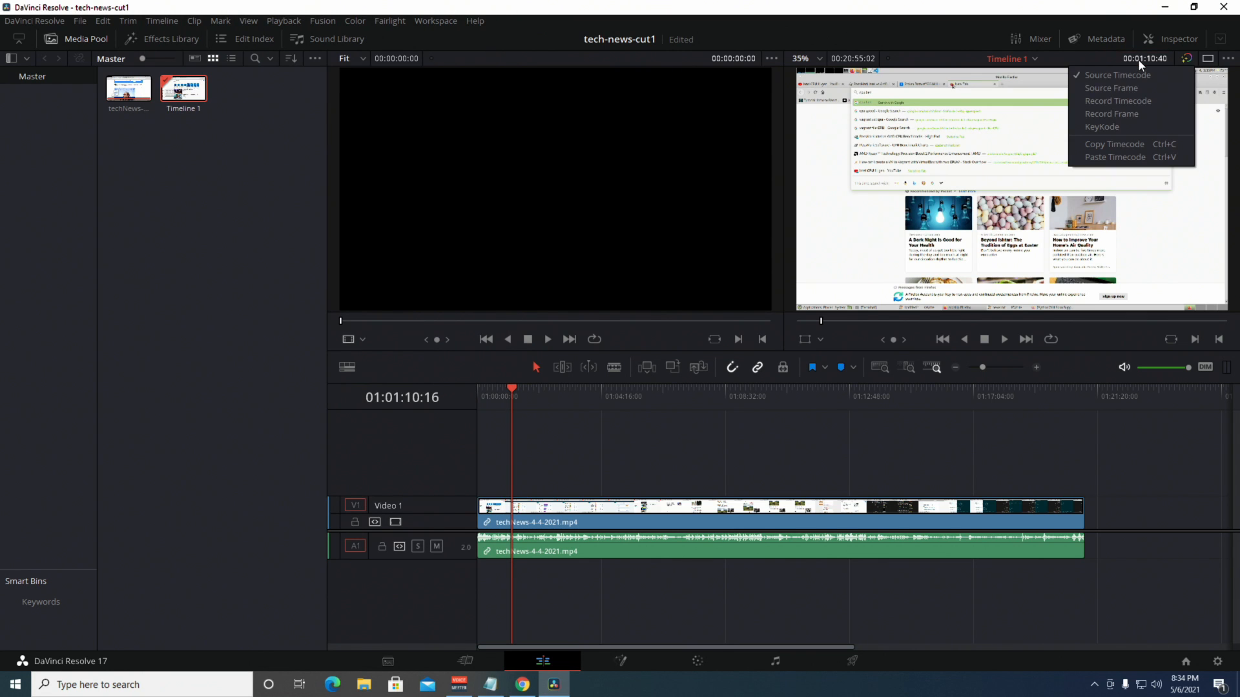
left_click(1091, 75)
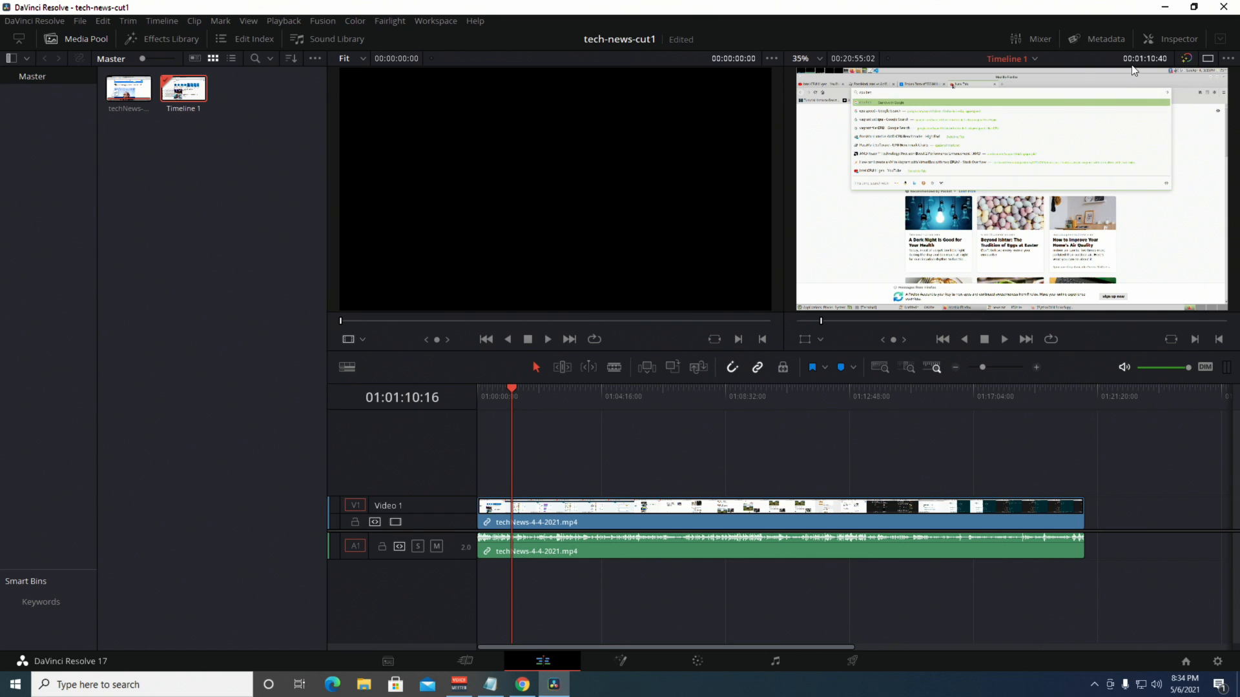
right_click(1139, 57)
left_click(1114, 72)
right_click(1138, 59)
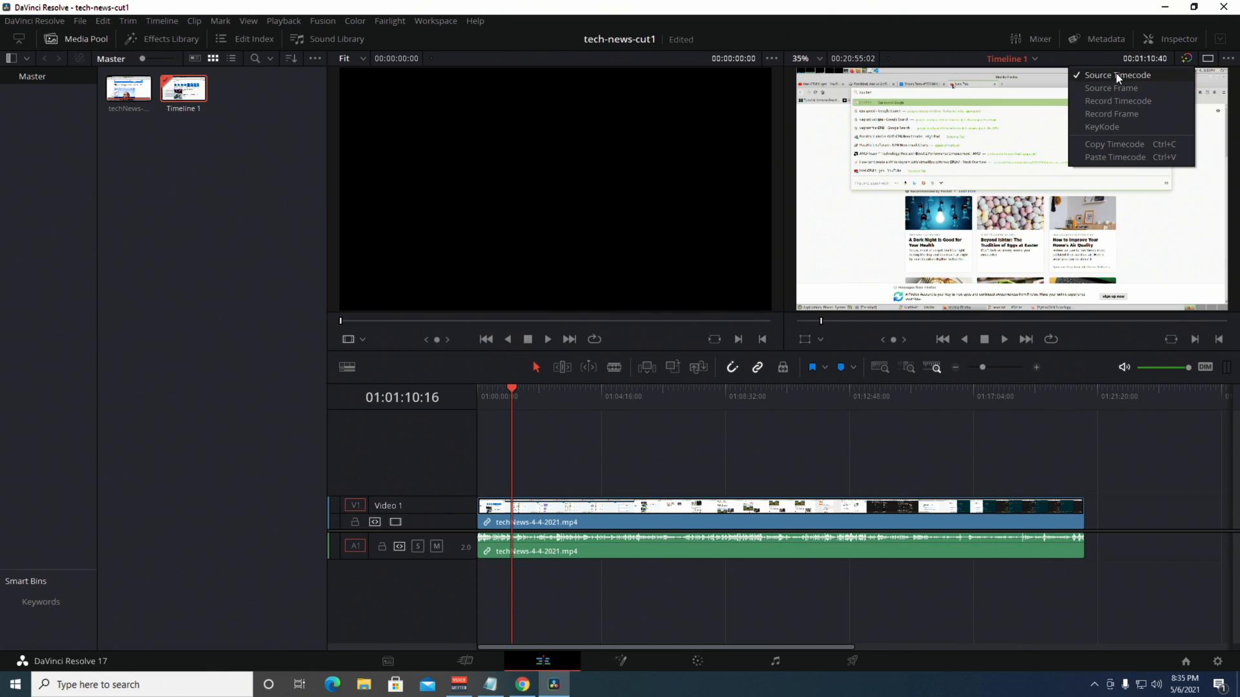
left_click(1116, 73)
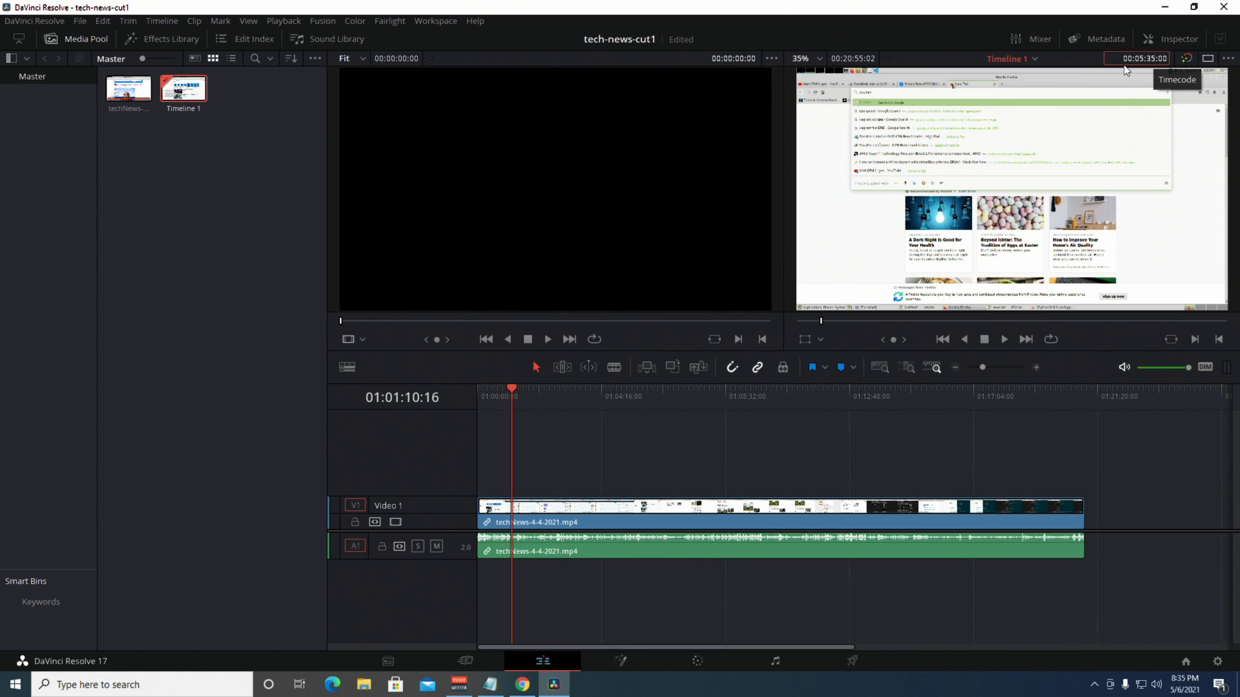
key("Return")
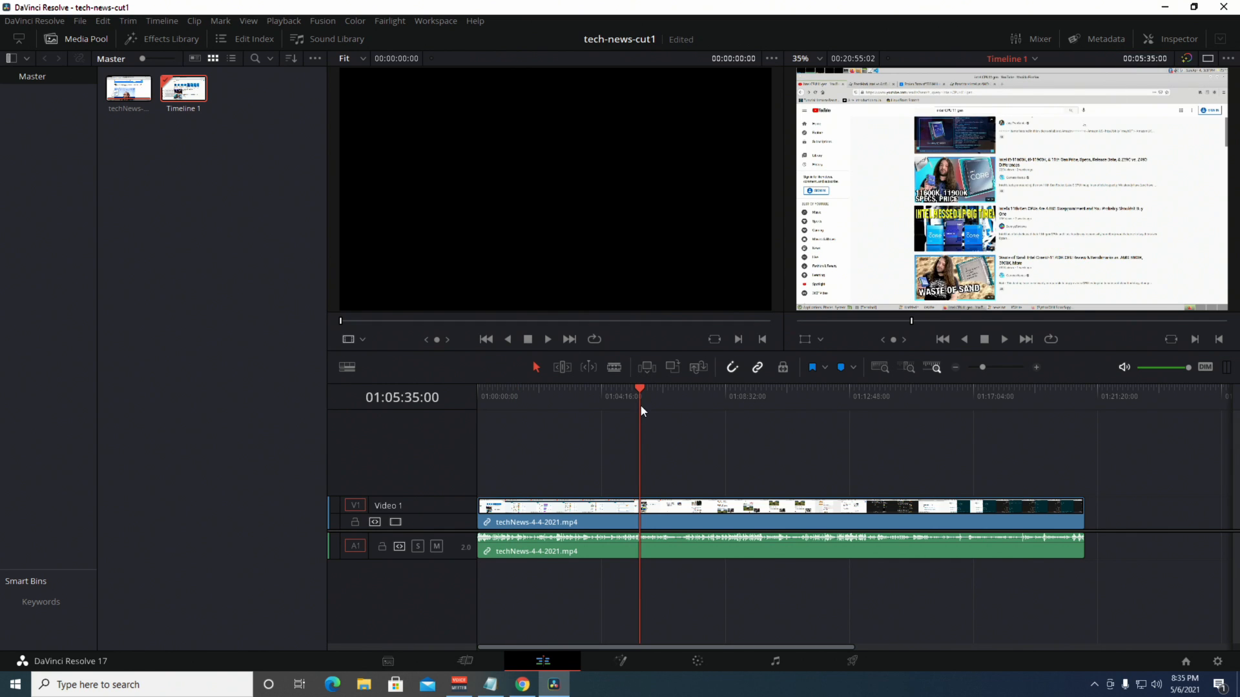
Blade the clip at 5:35 and check the next timestamp in the notes.
left_click(612, 366)
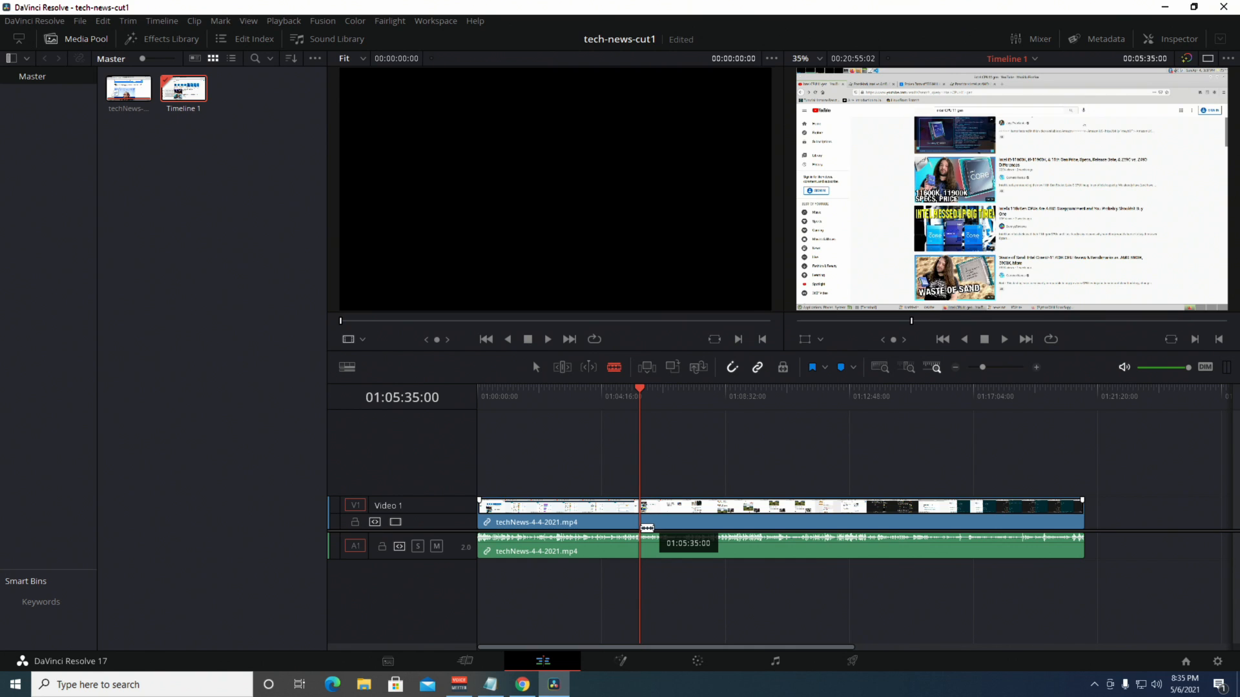
left_click(646, 528)
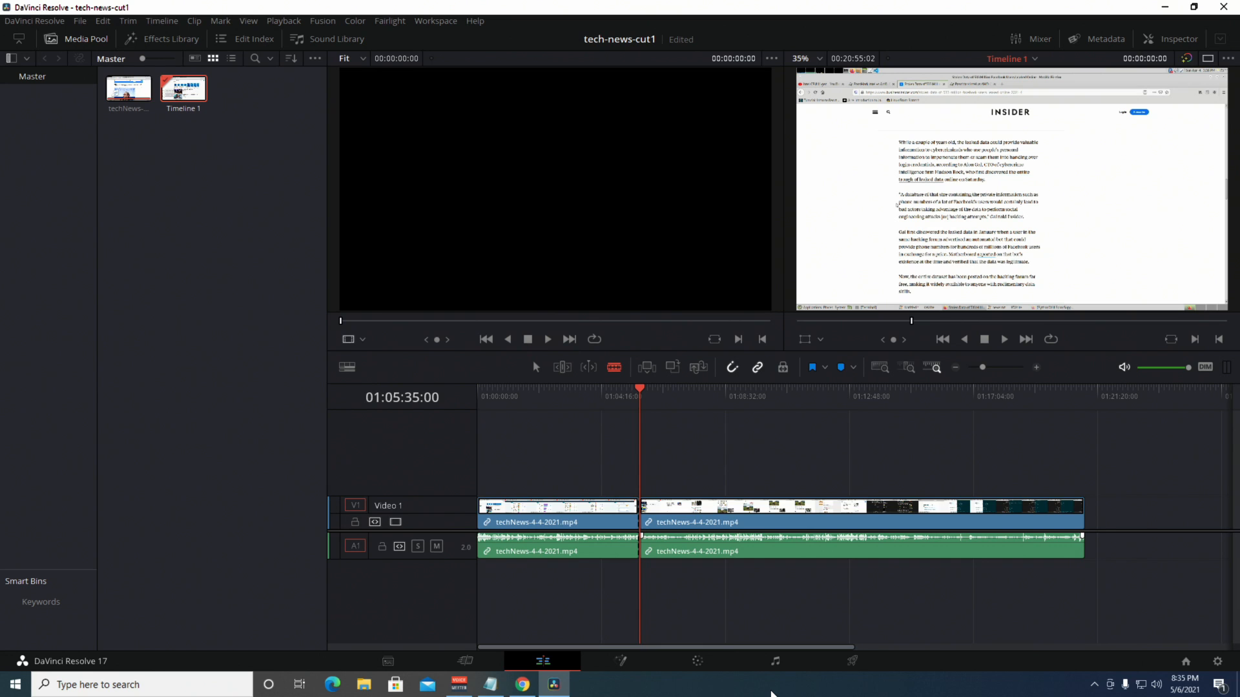
left_click(490, 684)
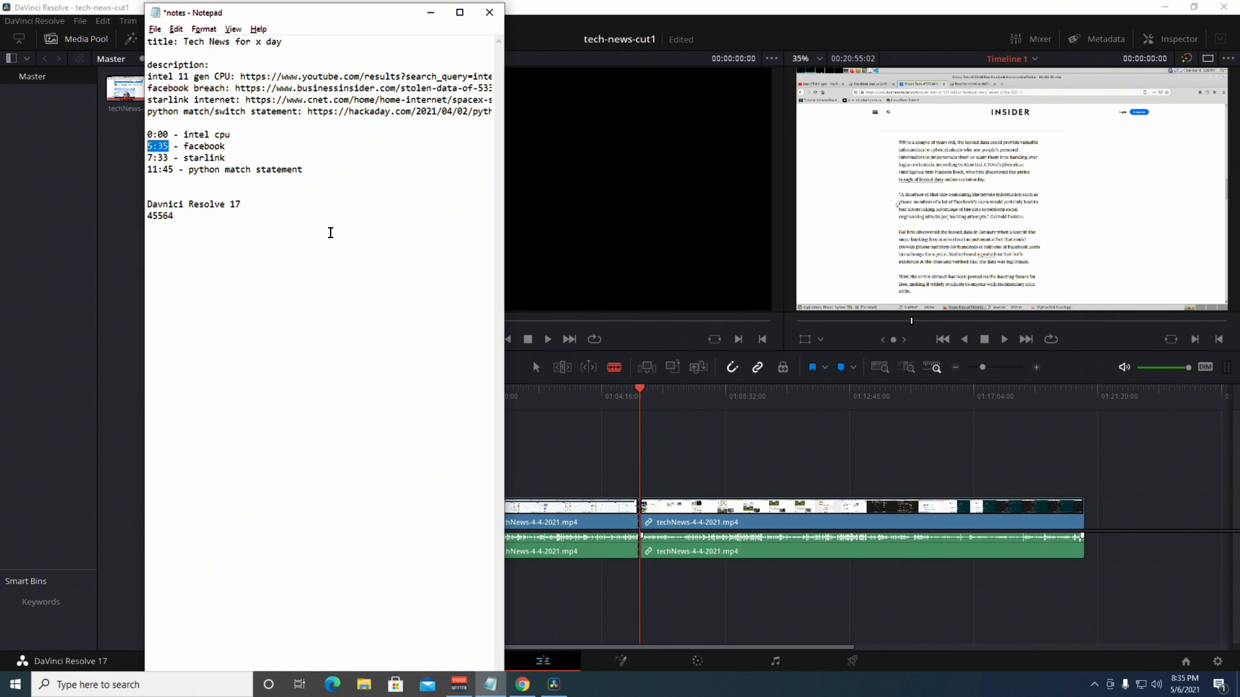
left_click(1145, 54)
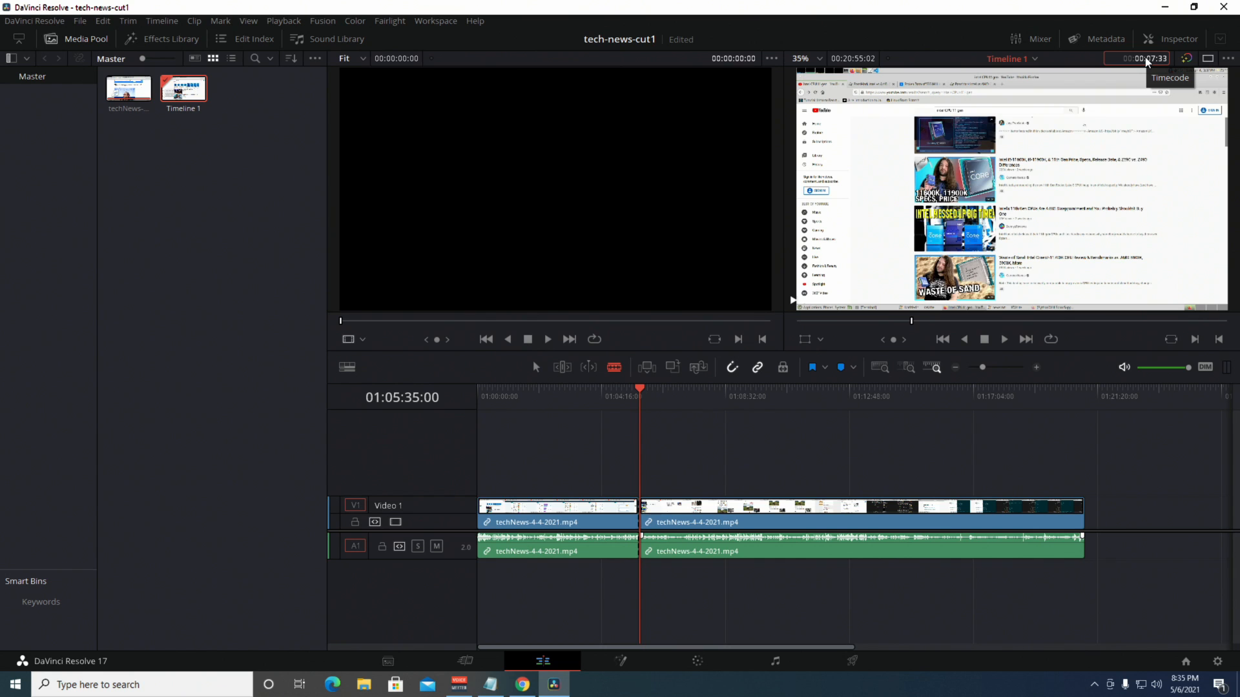
Jump to 00:07:33:00, split the clip with Ctrl+B, and scrub to check the cut.
key("Return")
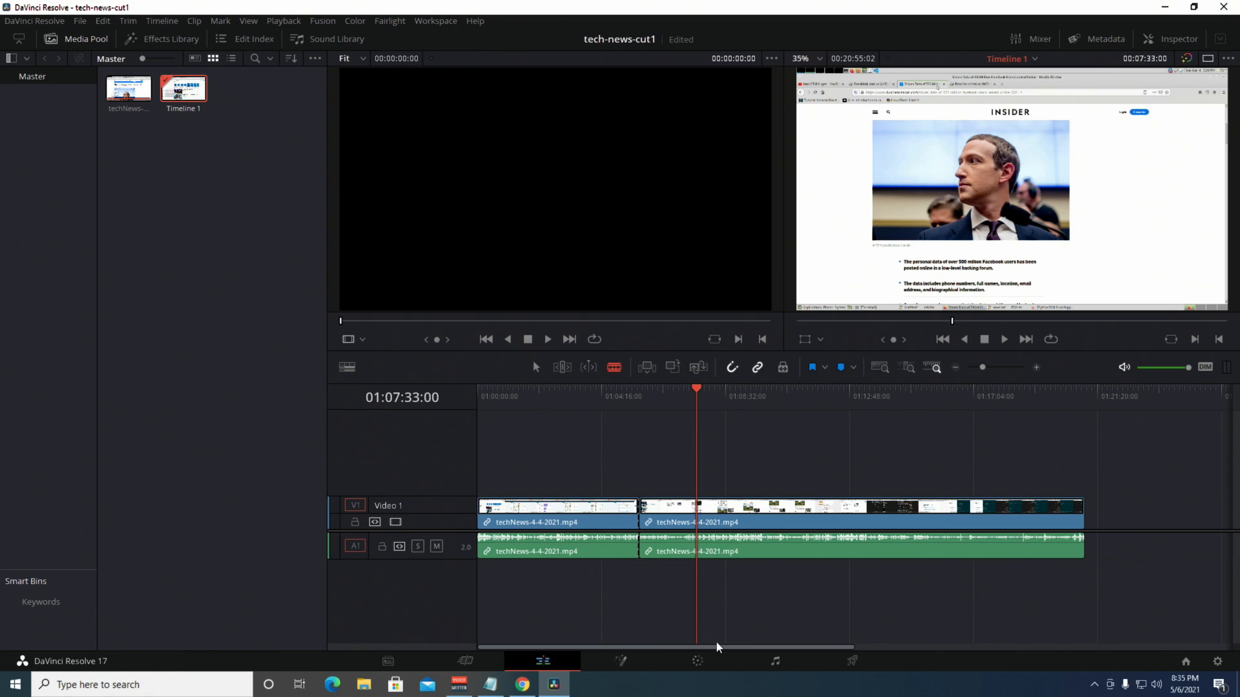
key("ctrl+b")
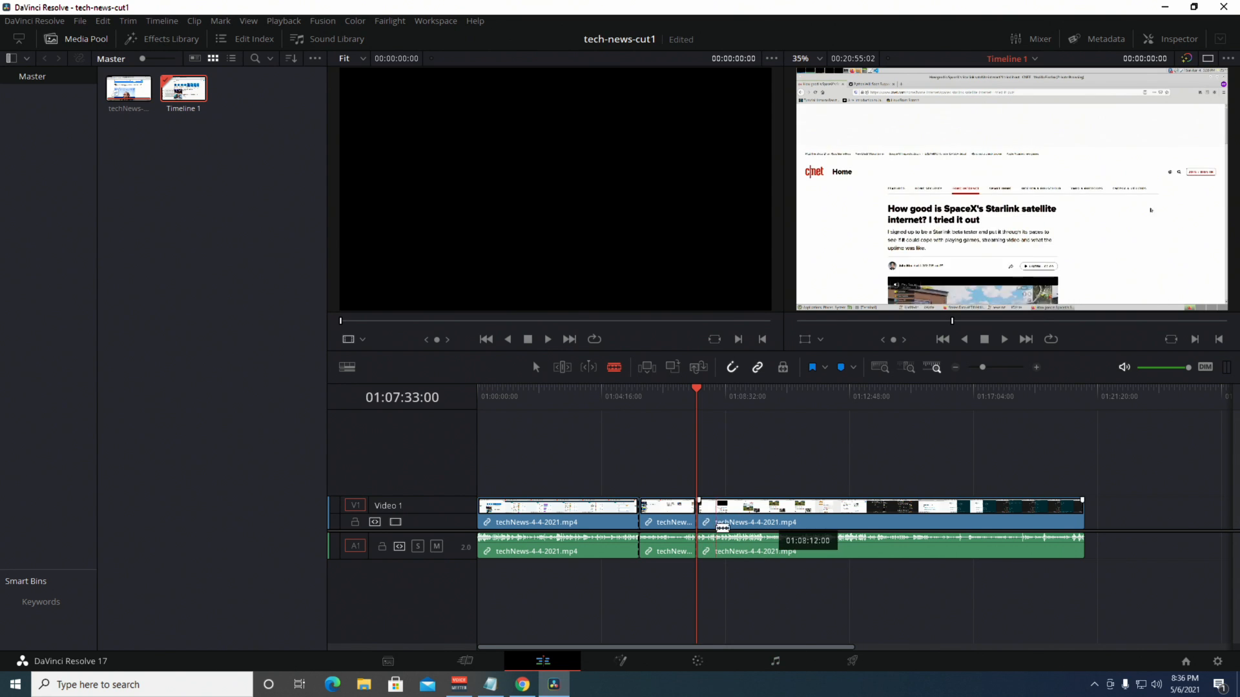
left_click_drag(696, 387, 720, 388)
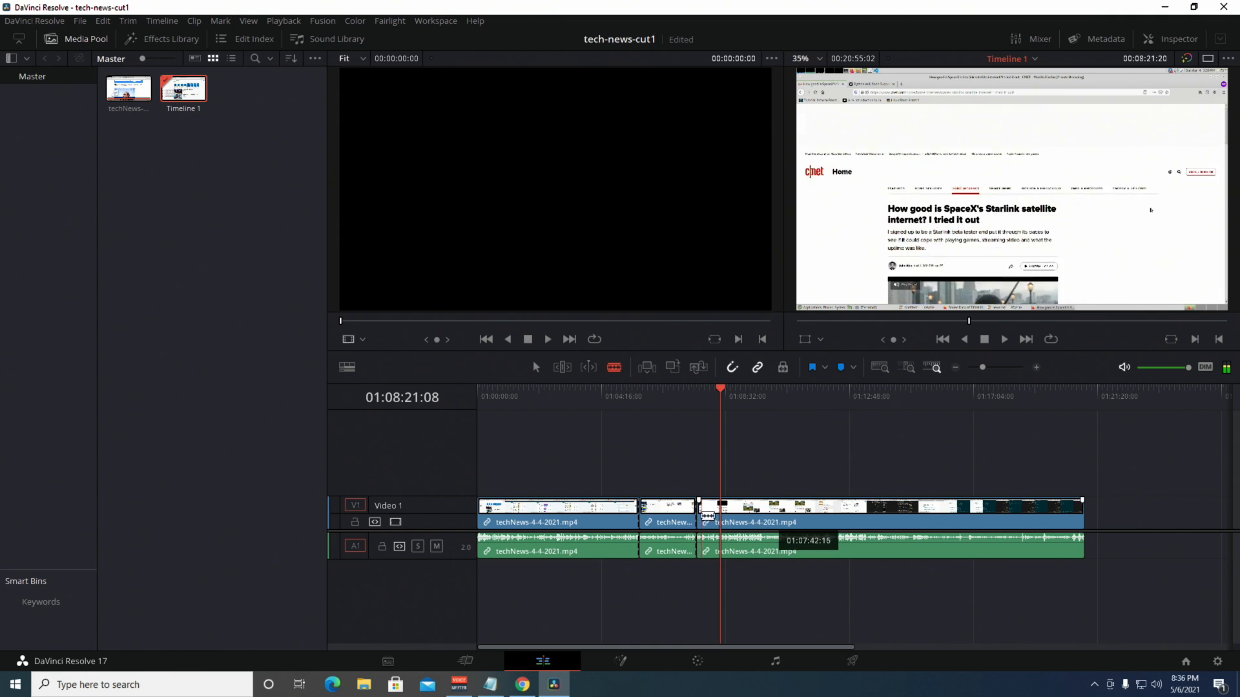
left_click_drag(705, 540, 681, 519)
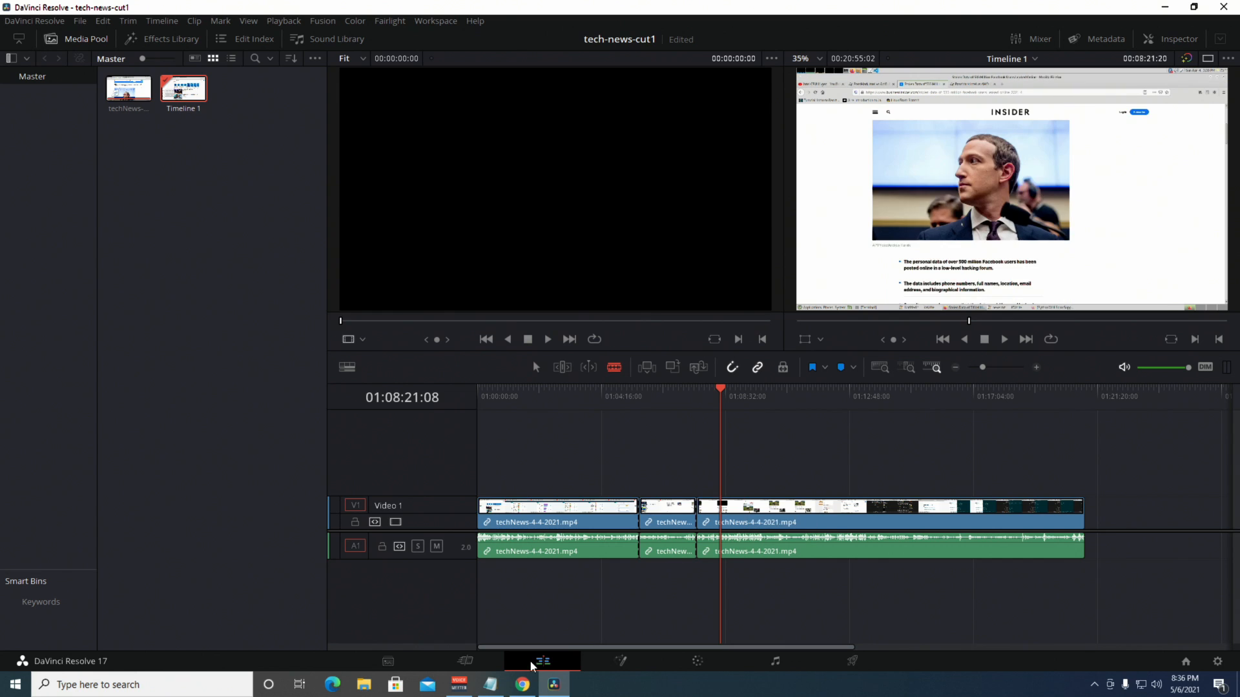
Find the 11:45 python timestamp in the notes, scrub toward it and zoom the timeline in.
left_click(490, 684)
left_click(157, 169)
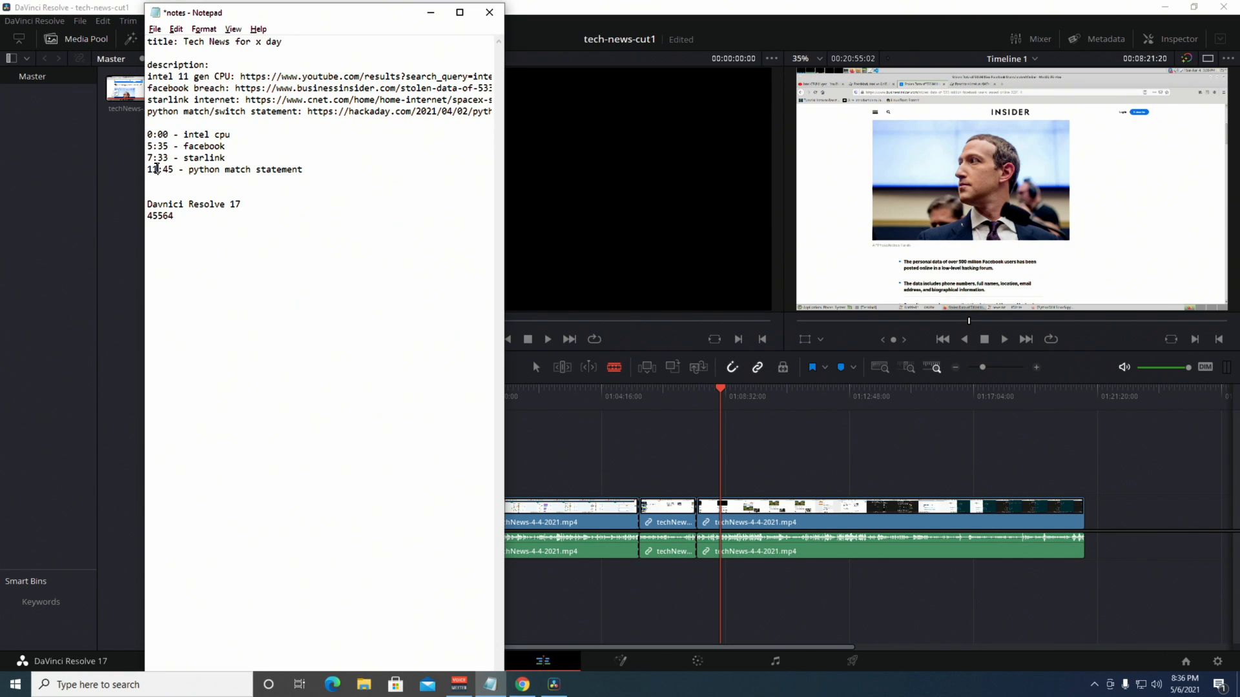
double_click(156, 169)
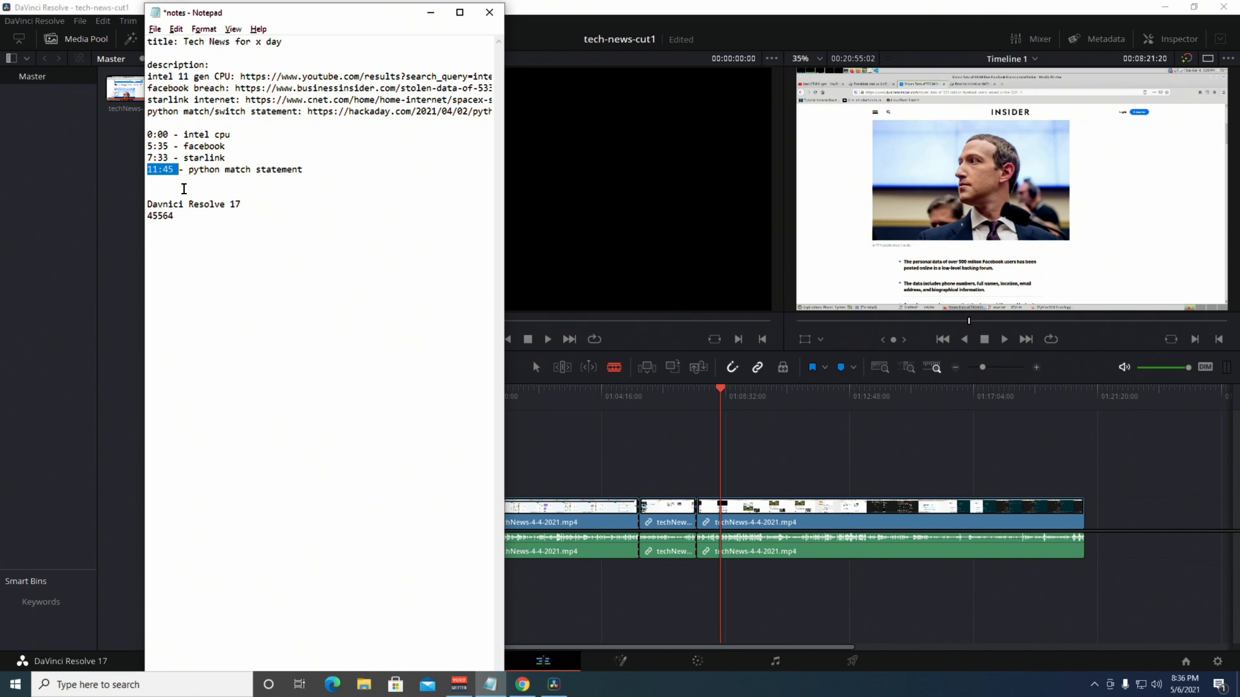
left_click(724, 388)
left_click(729, 385)
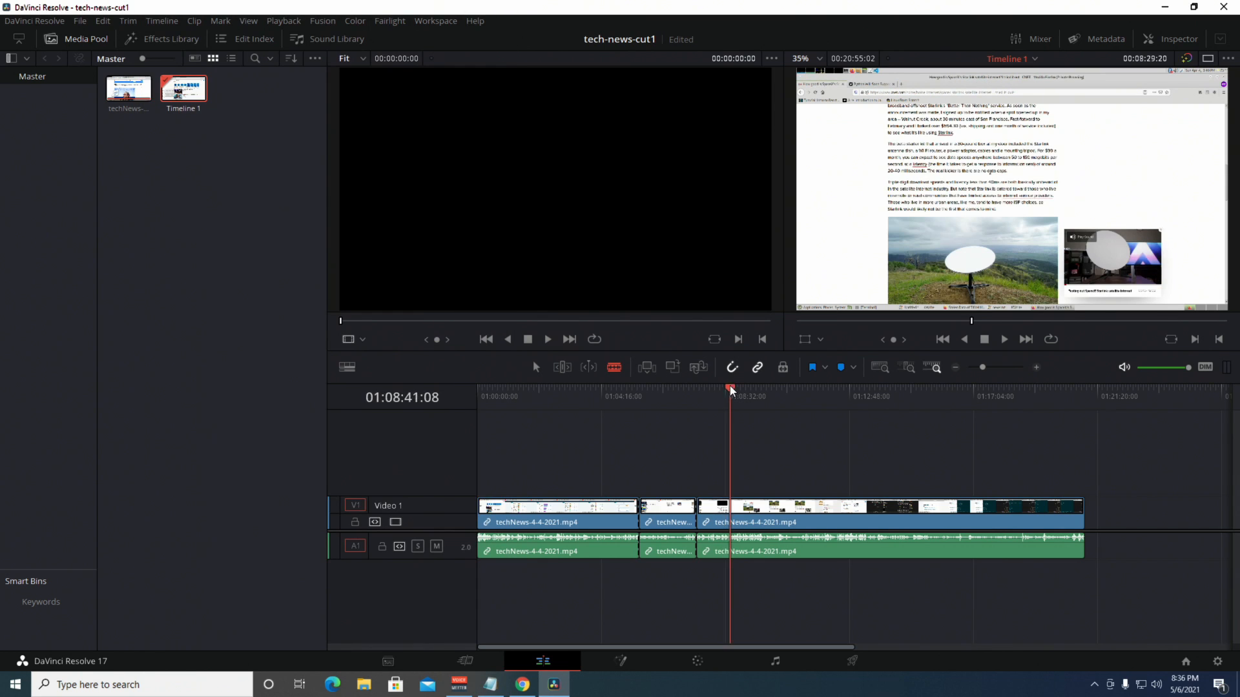
left_click_drag(730, 385, 817, 408)
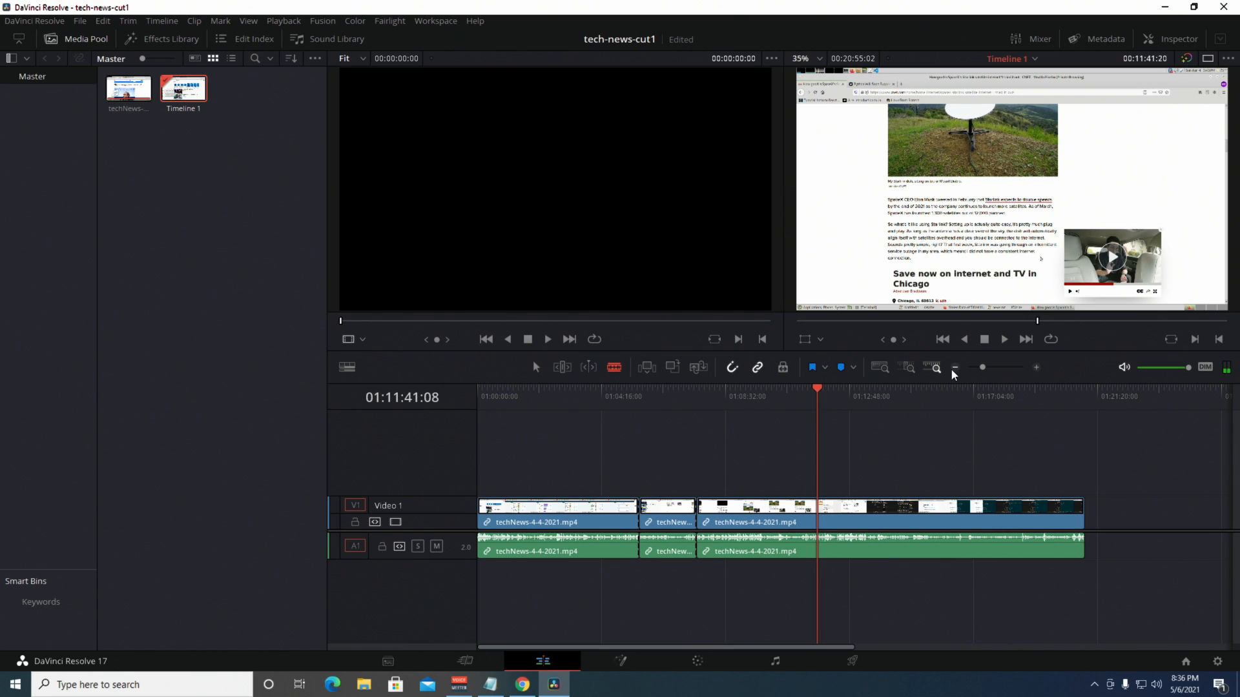
left_click(1036, 368)
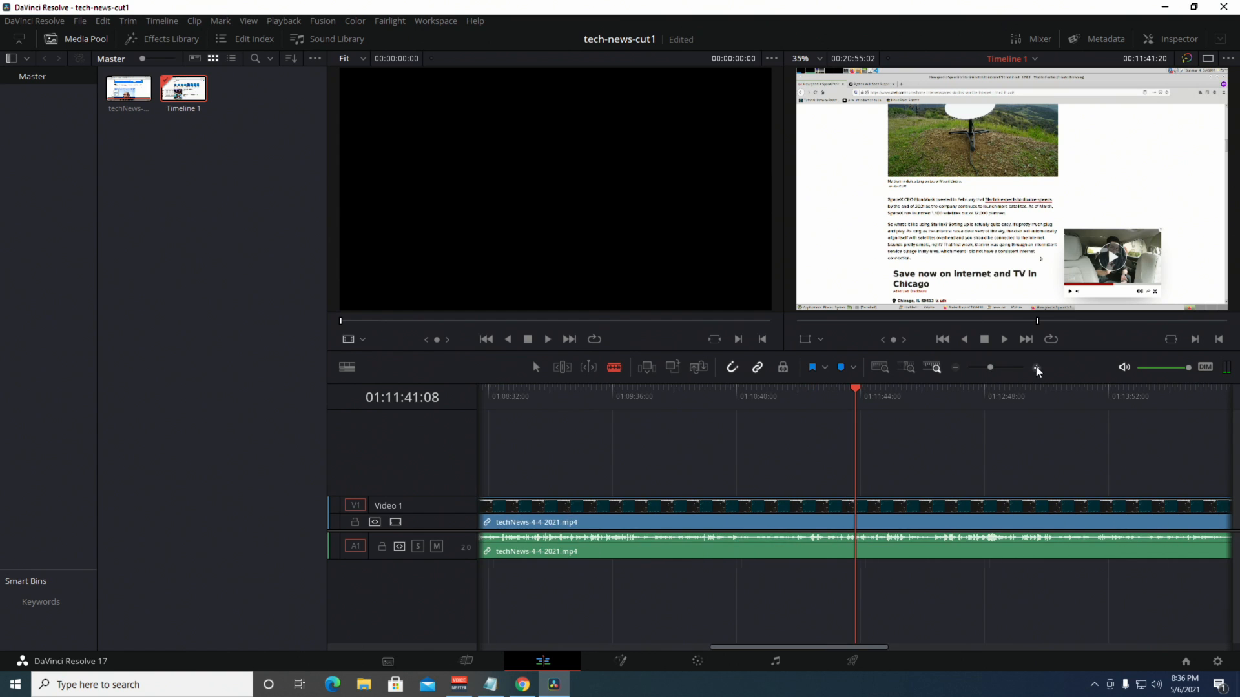
left_click(1036, 368)
Play around the topic change to locate the boundary and recheck the notes.
key("space")
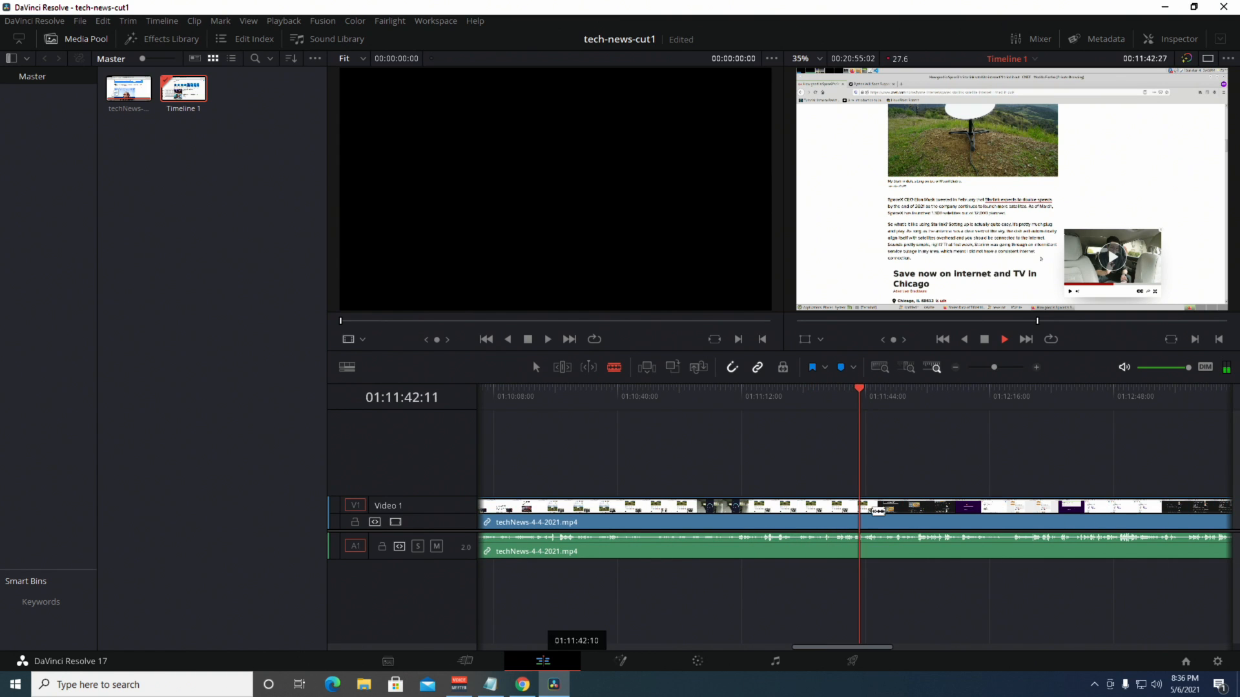
key("space")
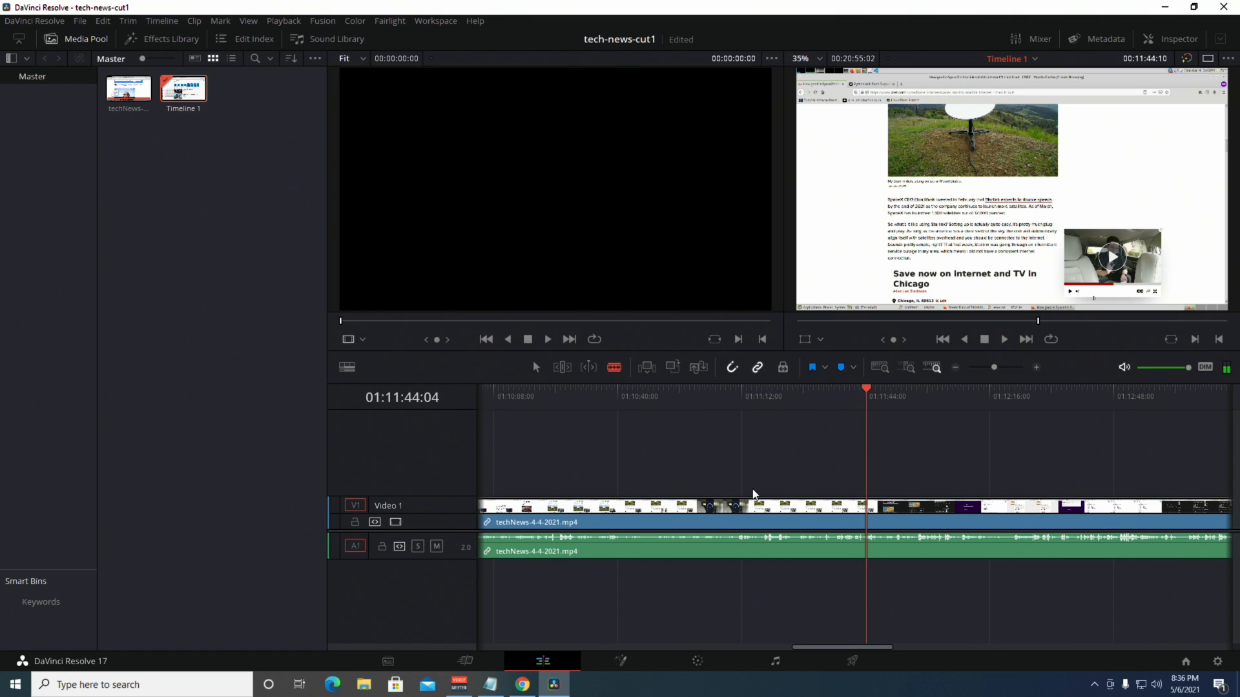
key("Right")
key("Right")
key("space")
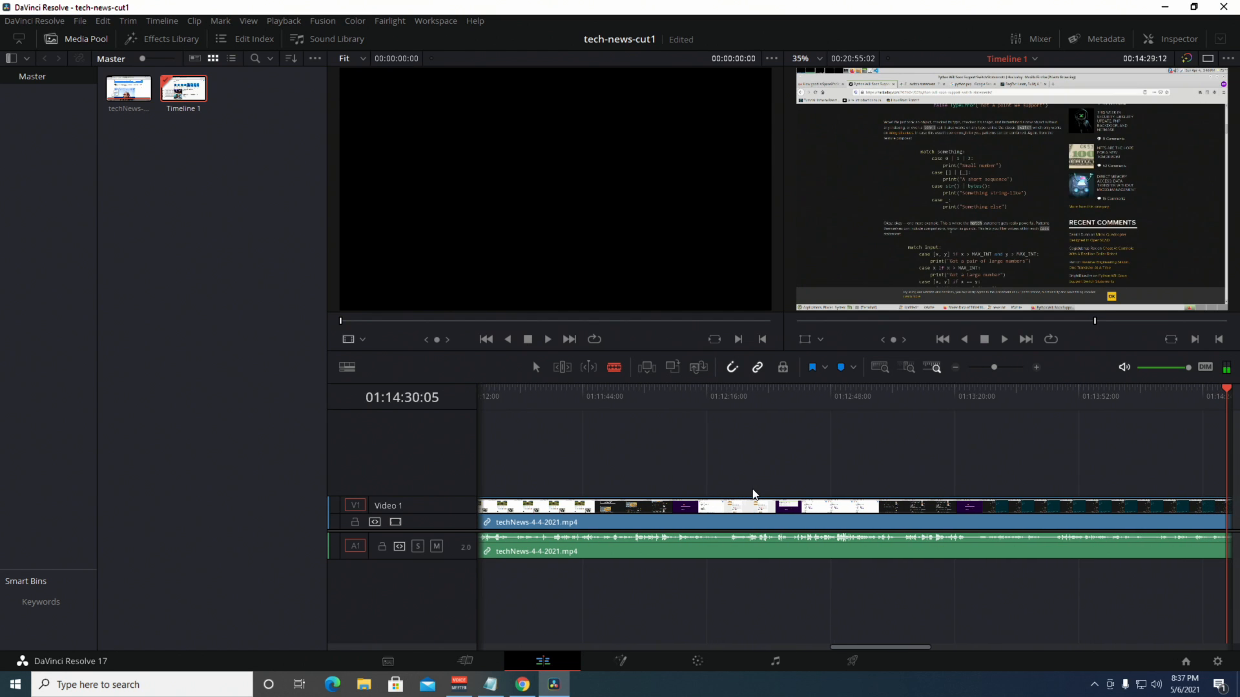
key("j")
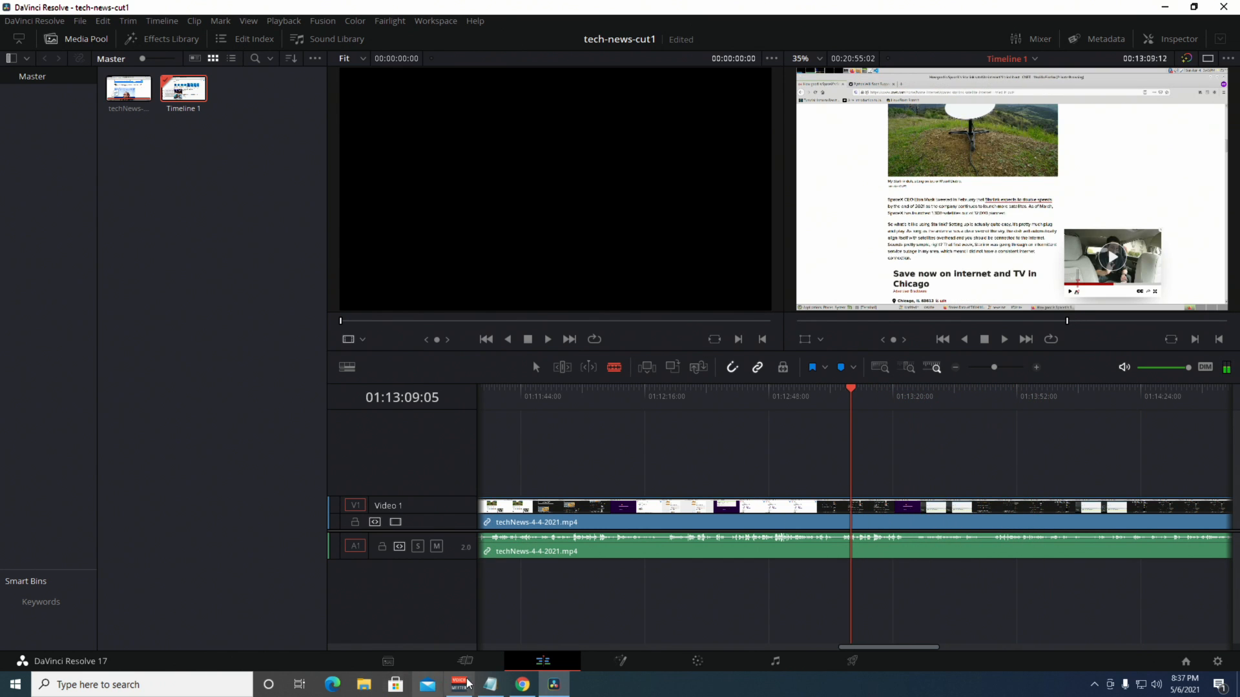
left_click(491, 684)
left_click(491, 684)
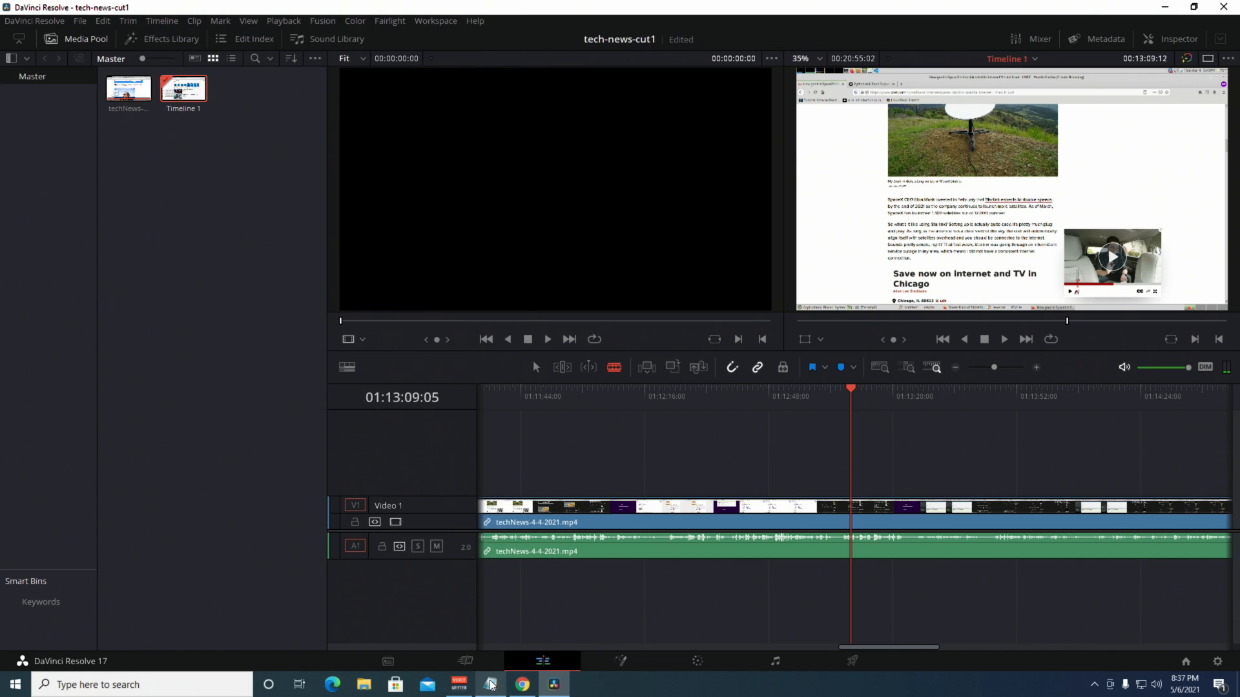
left_click(491, 684)
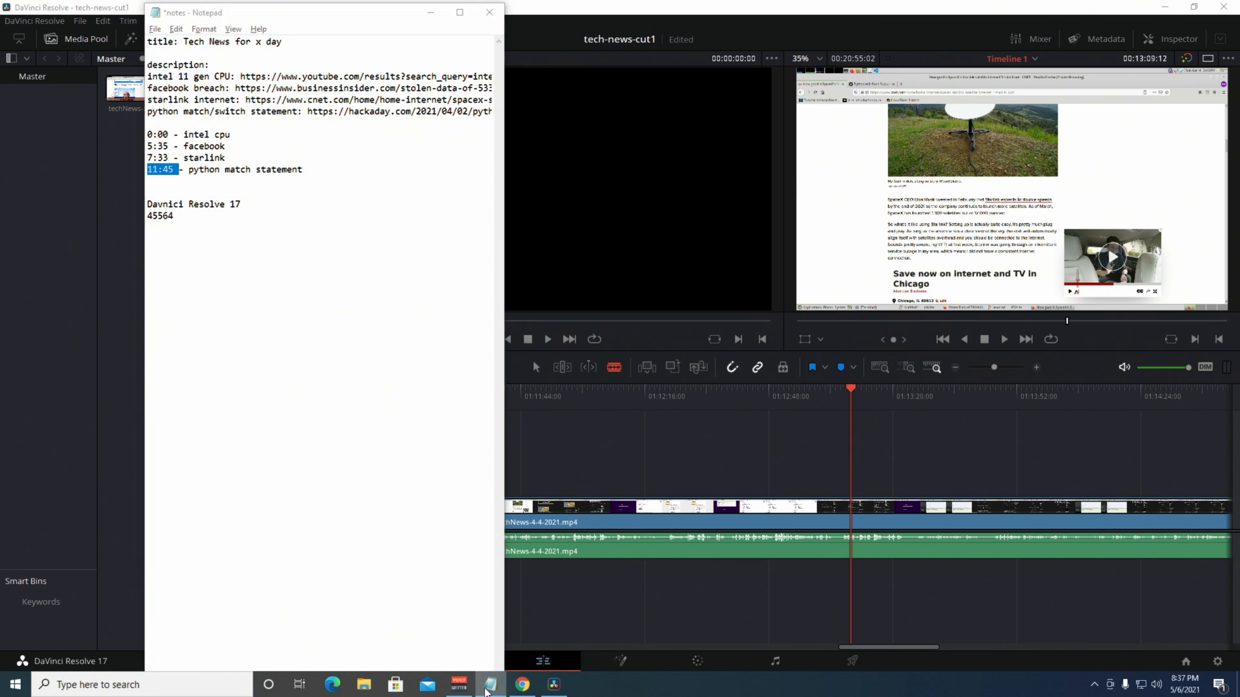
left_click(554, 684)
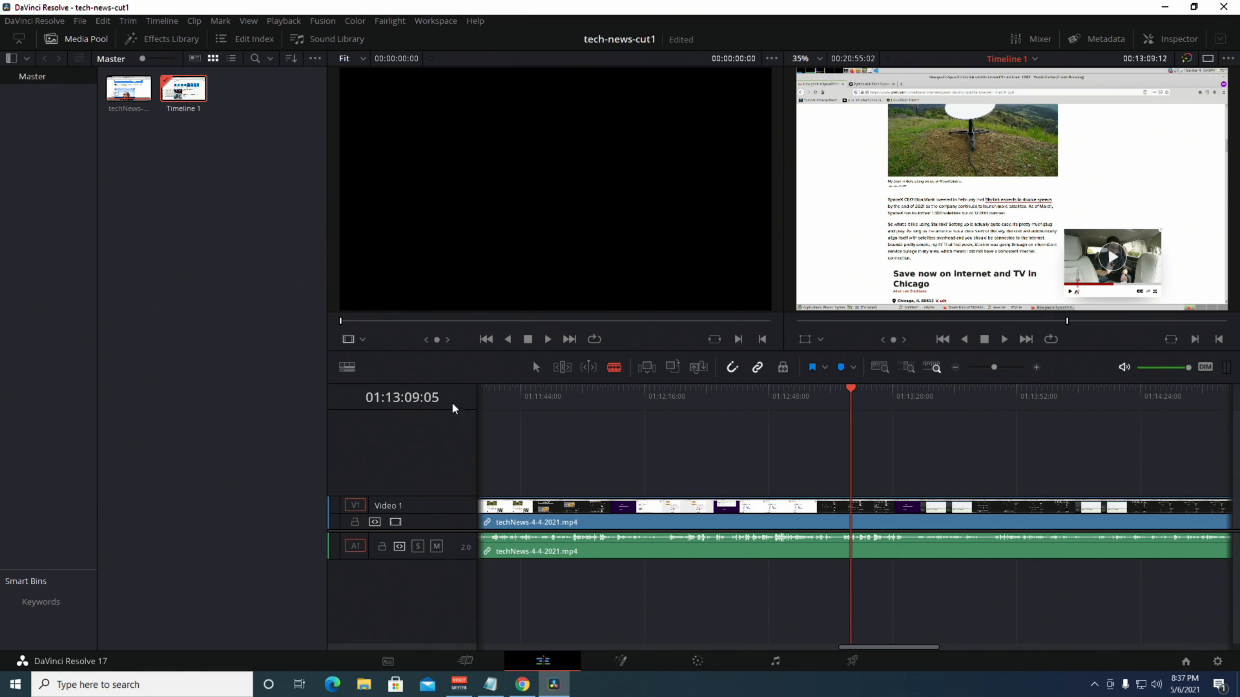
Step the playhead to 01:11:45:05, split with Ctrl+B, and zoom out to all four clips.
key("shift+Left")
key("shift+Left")
key("shift+Left")
key("shift+Left")
key("shift+Left")
key("shift+Left")
key("shift+Left")
key("shift+Left")
key("shift+Left")
key("shift+Left")
key("shift+Left")
key("shift+Left")
key("shift+Left")
key("shift+Left")
key("shift+Left")
key("shift+Left")
key("shift+Left")
key("shift+Left")
key("shift+Left")
key("shift+Left")
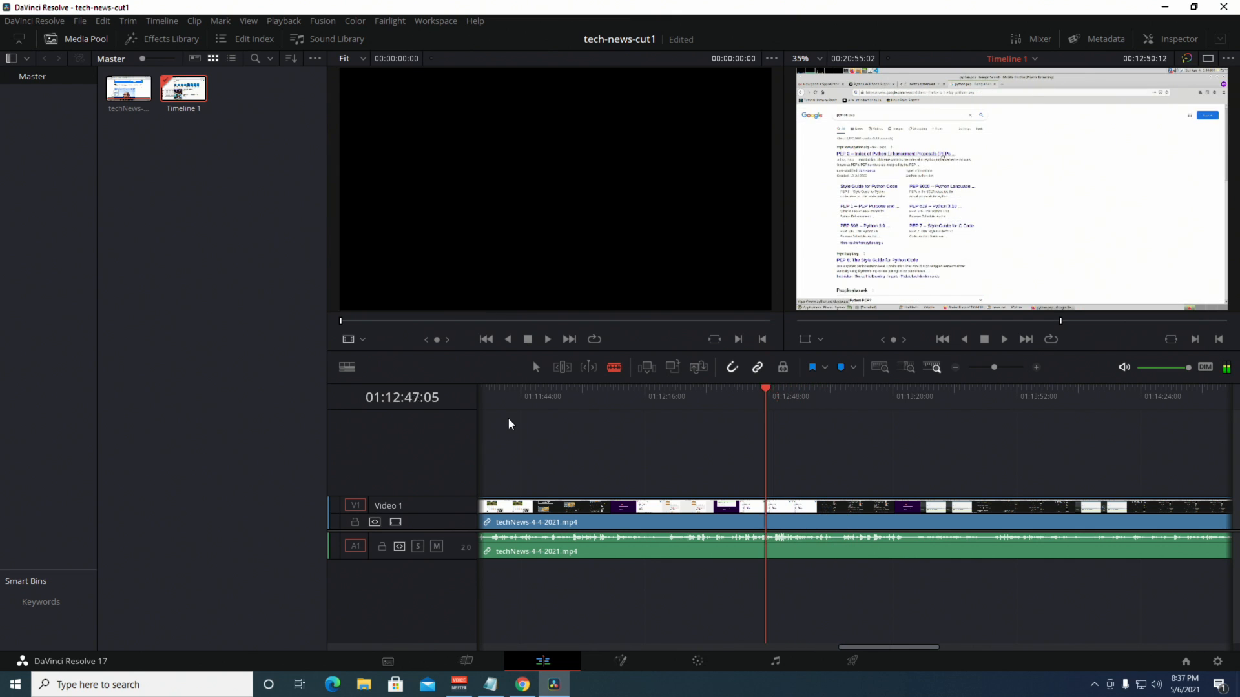
key("shift+Left")
key("shift+Left")
key("shift+Left")
key("shift+Left")
key("shift+Left")
key("shift+Left")
key("shift+Left")
key("shift+Left")
key("shift+Left")
key("shift+Left")
key("shift+Left")
key("shift+Left")
key("shift+Left")
key("shift+Left")
key("shift+Left")
key("shift+Left")
key("shift+Left")
key("shift+Left")
key("shift+Left")
key("shift+Left")
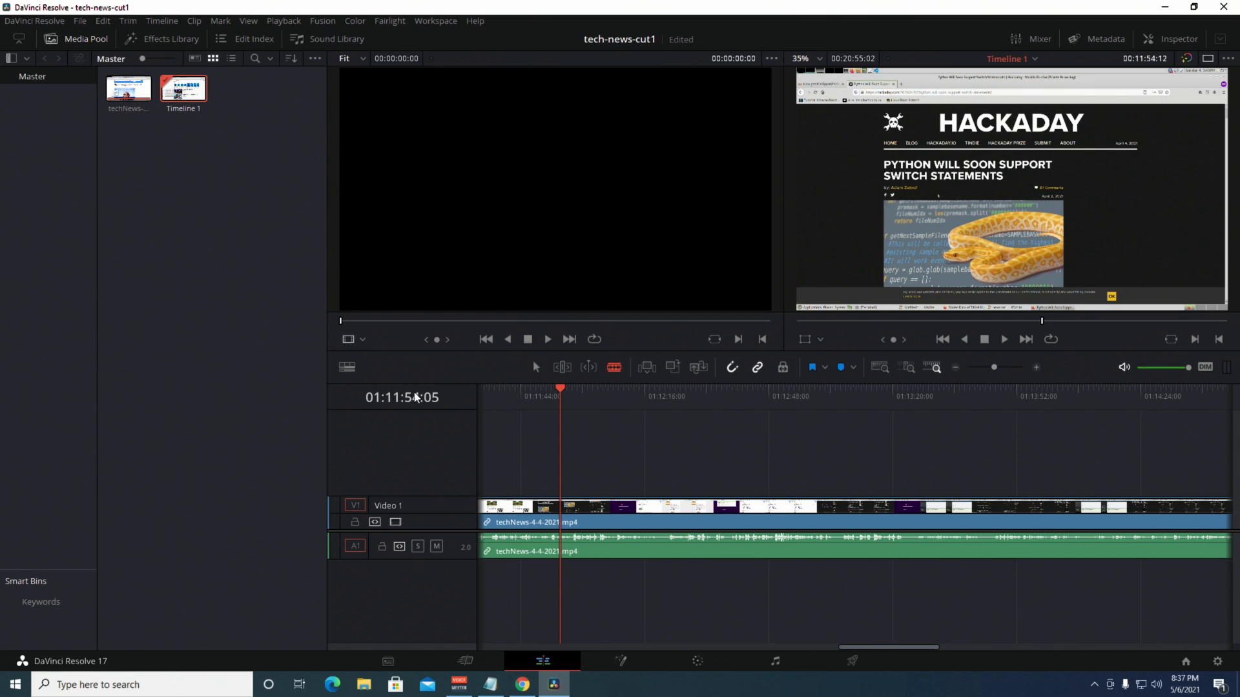
key("shift+Left")
key("shift+Left")
key("shift+Left")
key("shift+Left")
key("shift+Left")
key("shift+Left")
key("shift+Left")
key("shift+Left")
key("shift+Left")
key("shift+Left")
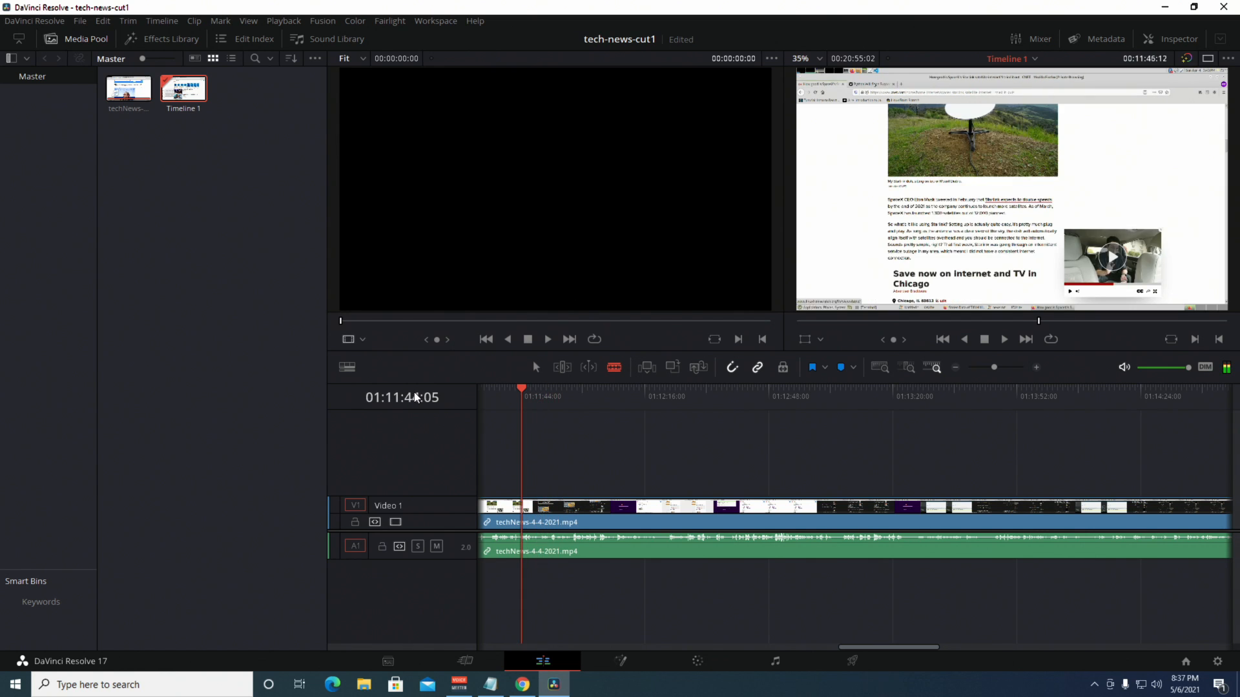
key("shift+Right")
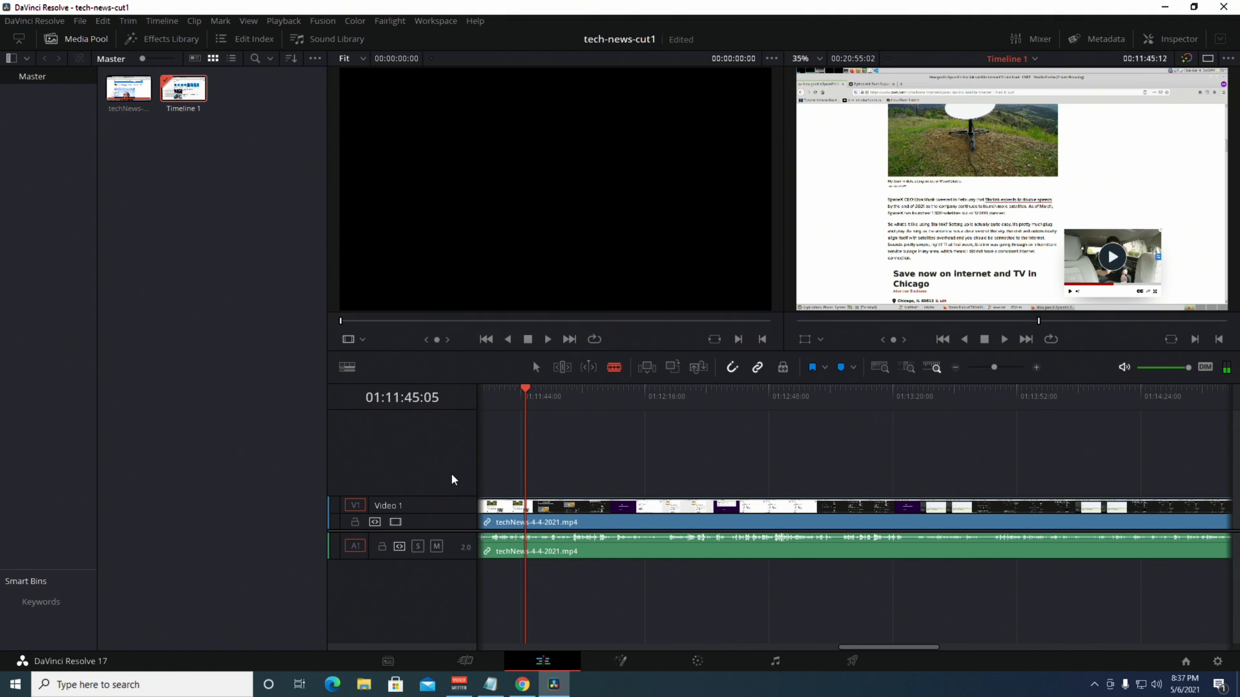
key("ctrl+b")
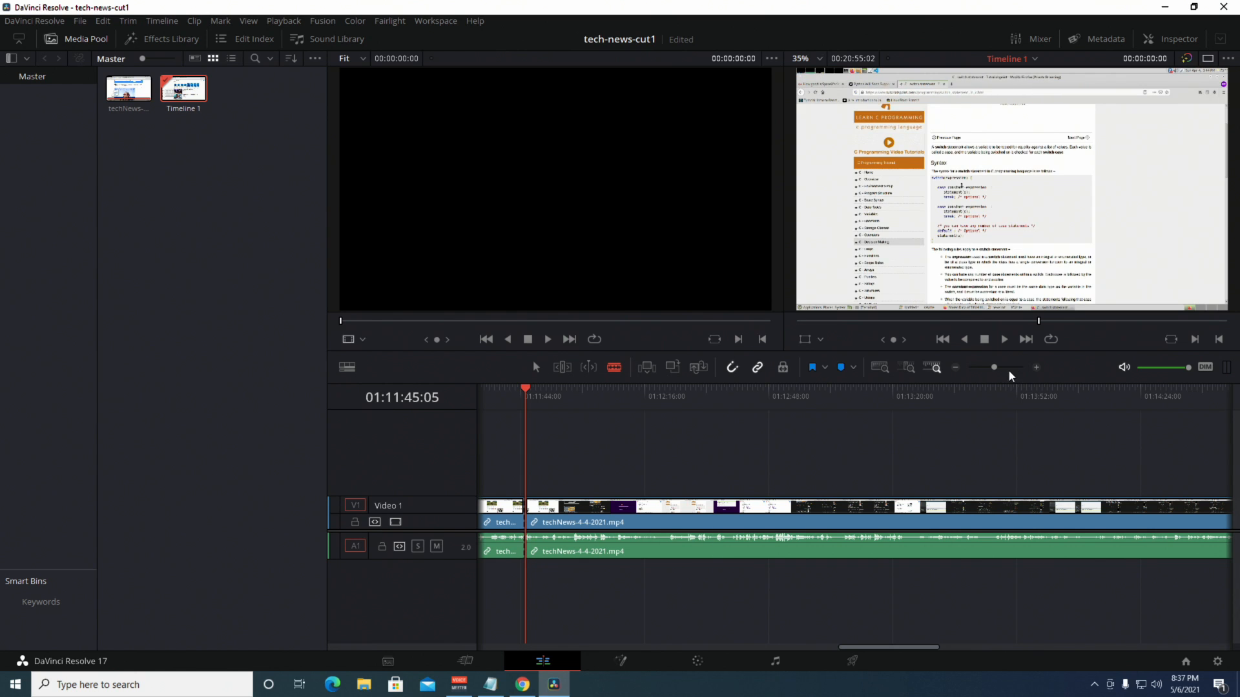
left_click(956, 367)
left_click(955, 368)
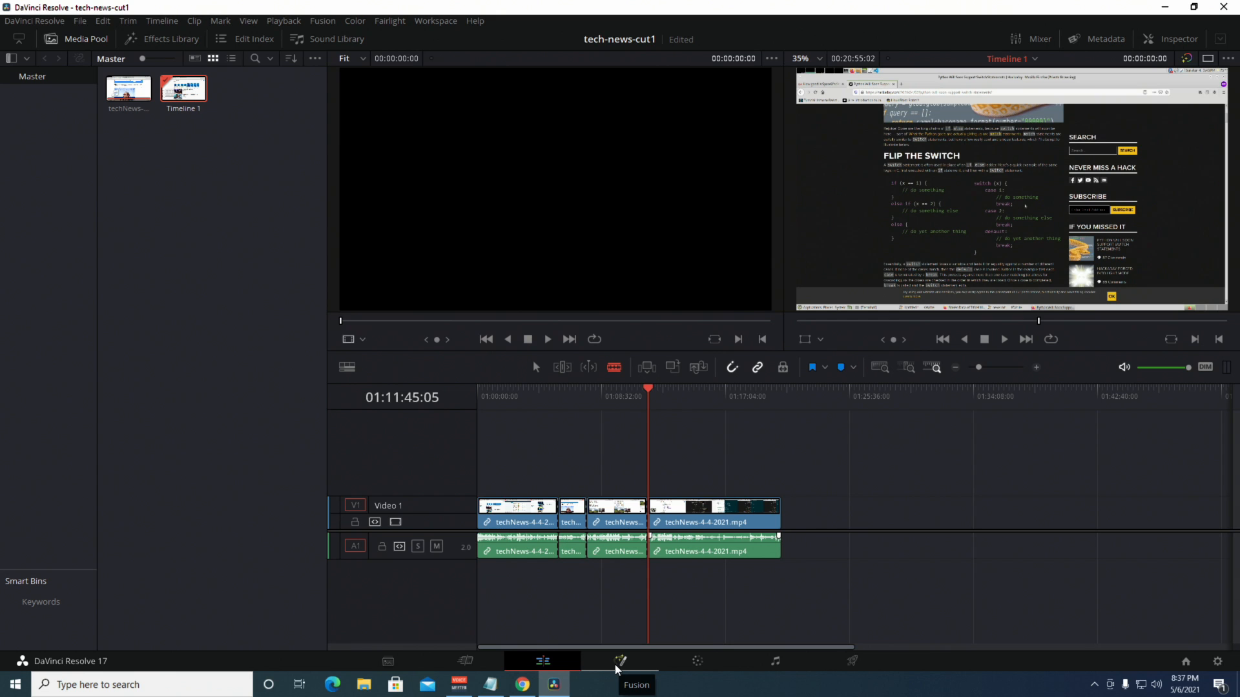
Open the Deliver page showing Timeline 1's four clips and QuickTime H.264 render settings.
left_click(855, 661)
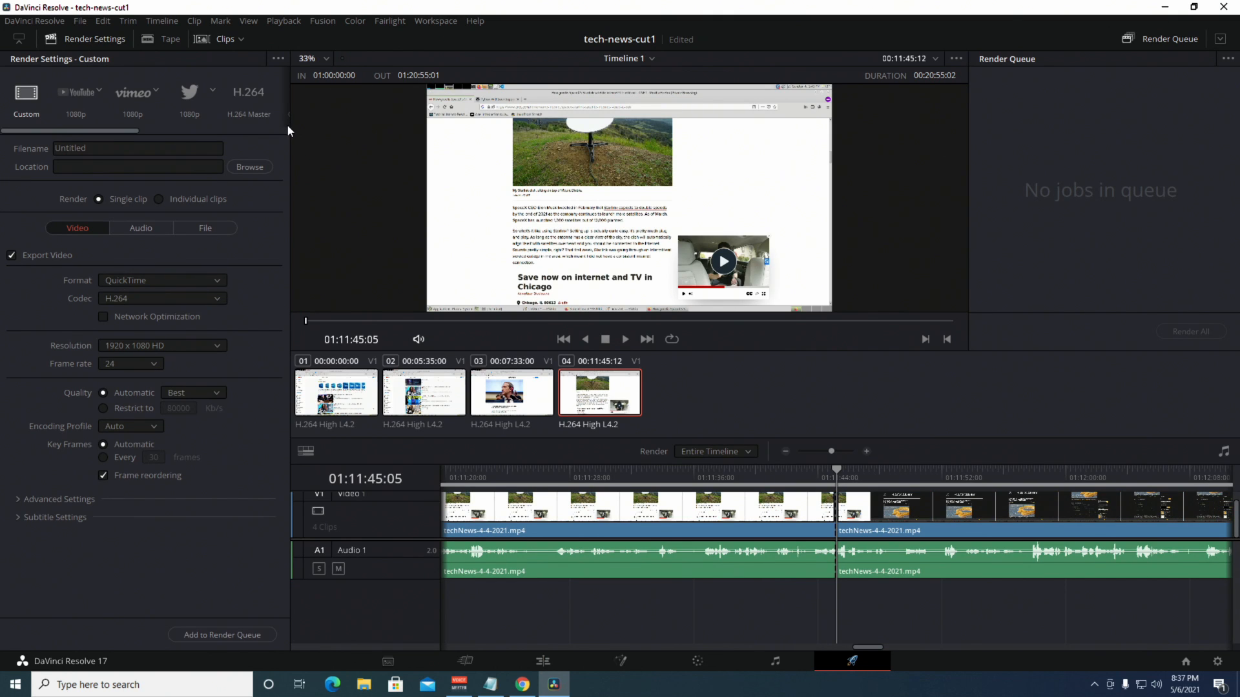
In Videos, create a new folder named tech-news-cut1 and save it as the render location.
left_click(249, 167)
left_click_drag(235, 22, 647, 221)
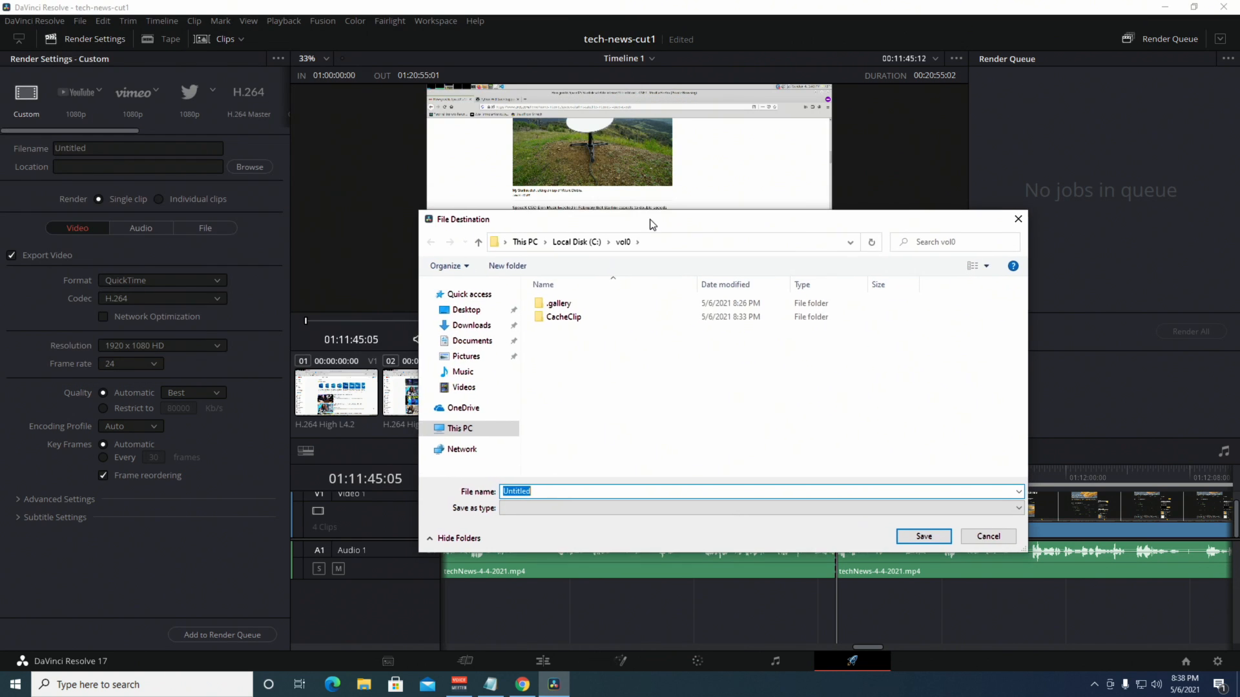
left_click(459, 385)
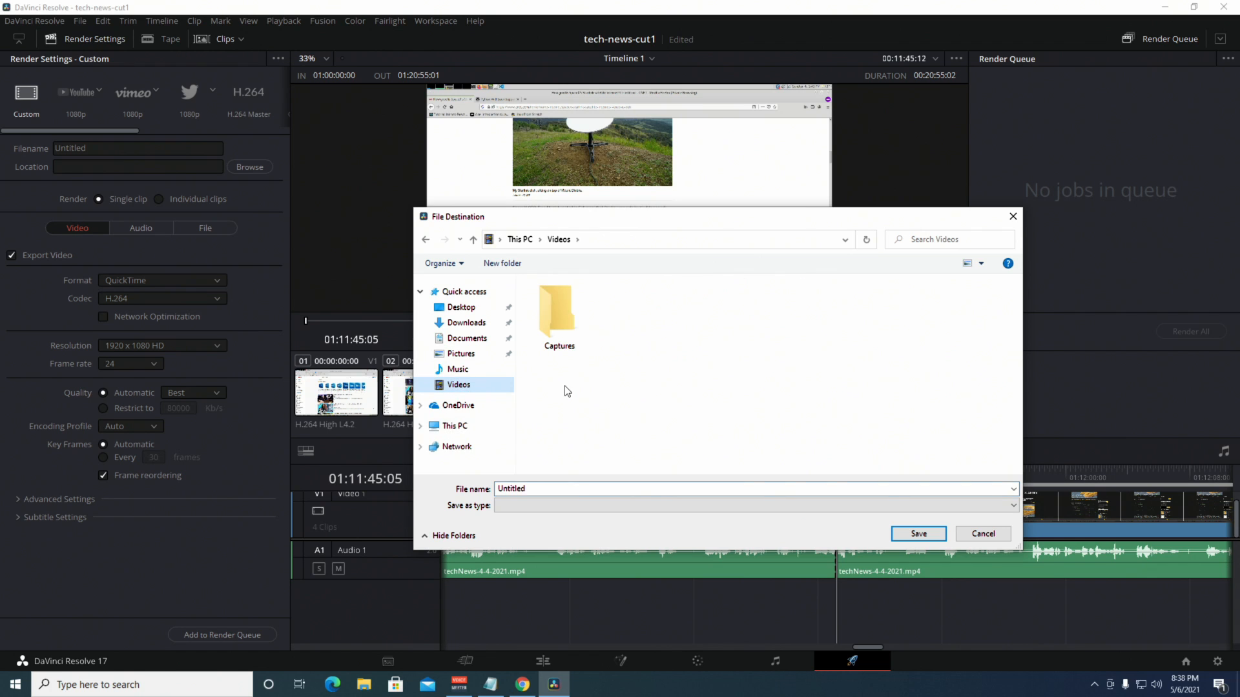
right_click(566, 386)
mouse_move(645, 508)
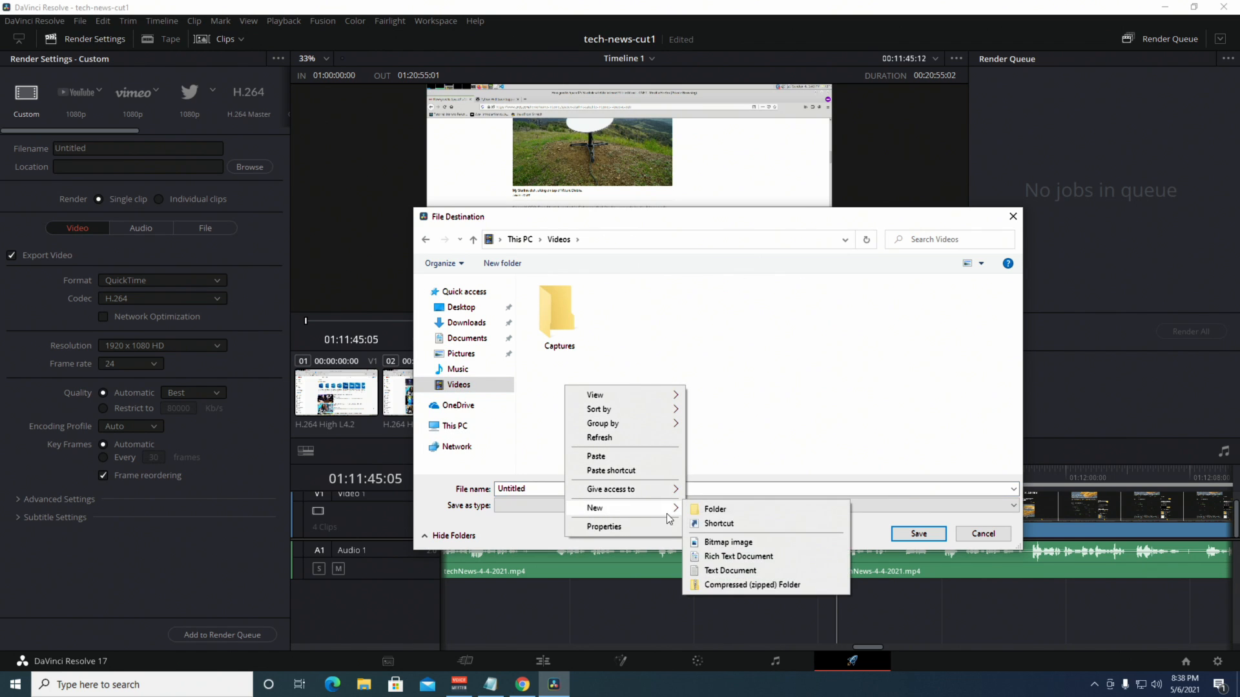
left_click(732, 512)
type("te")
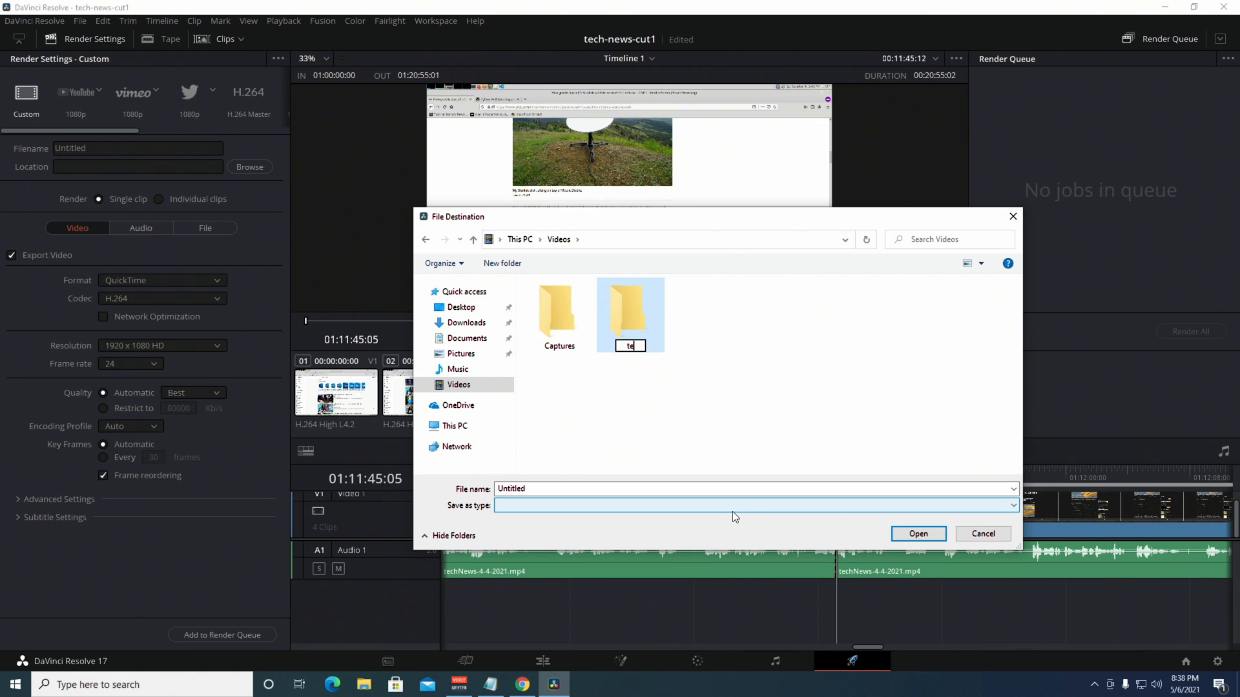
type("ch-news-cut1")
key("Return")
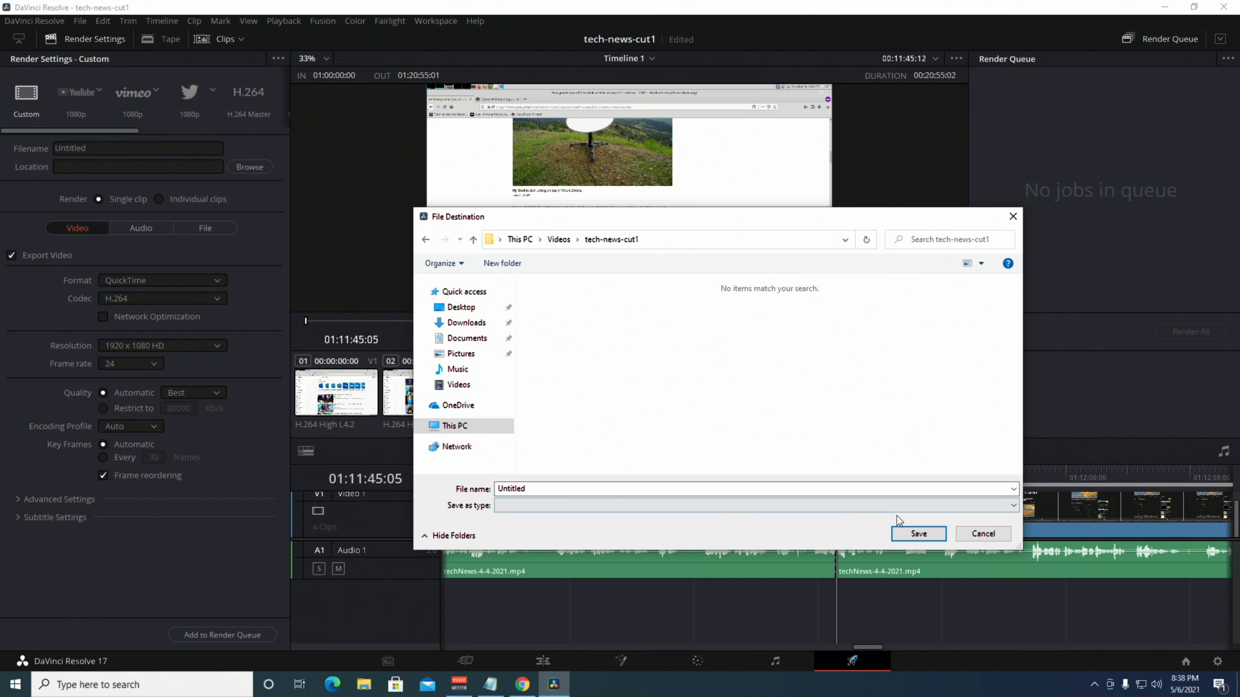
left_click(908, 534)
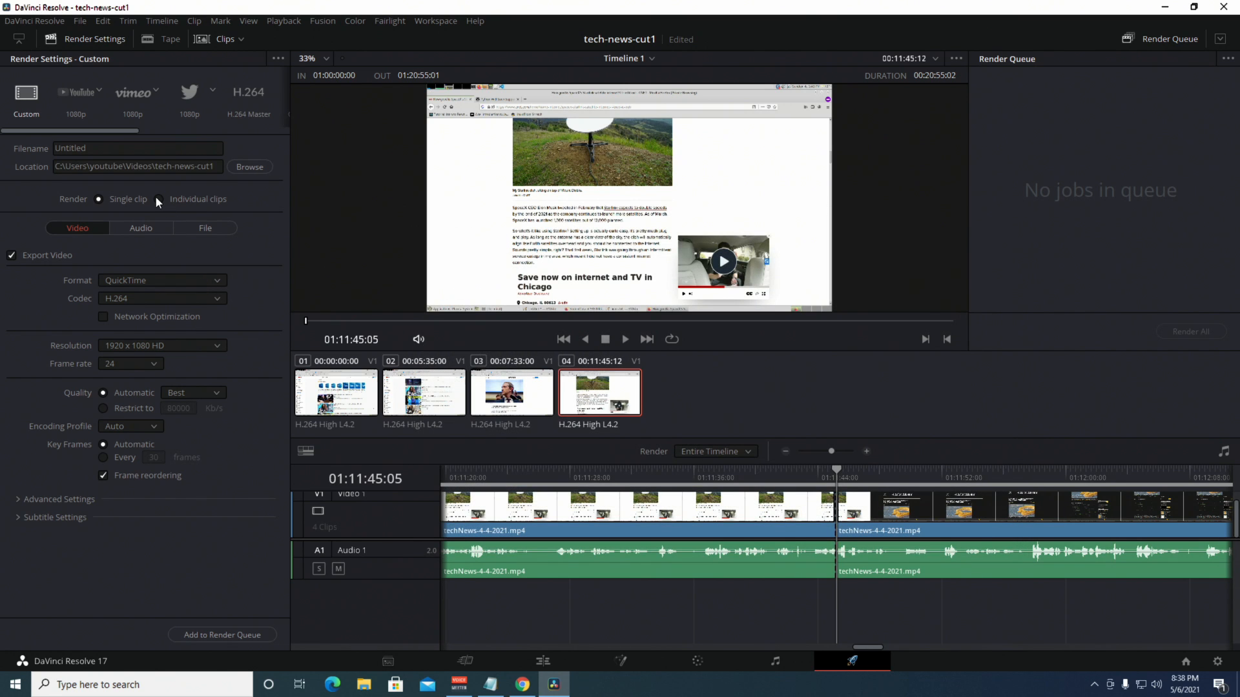
Choose Individual clips, MP4 format with H.264 codec, queue the job and render all.
left_click(158, 200)
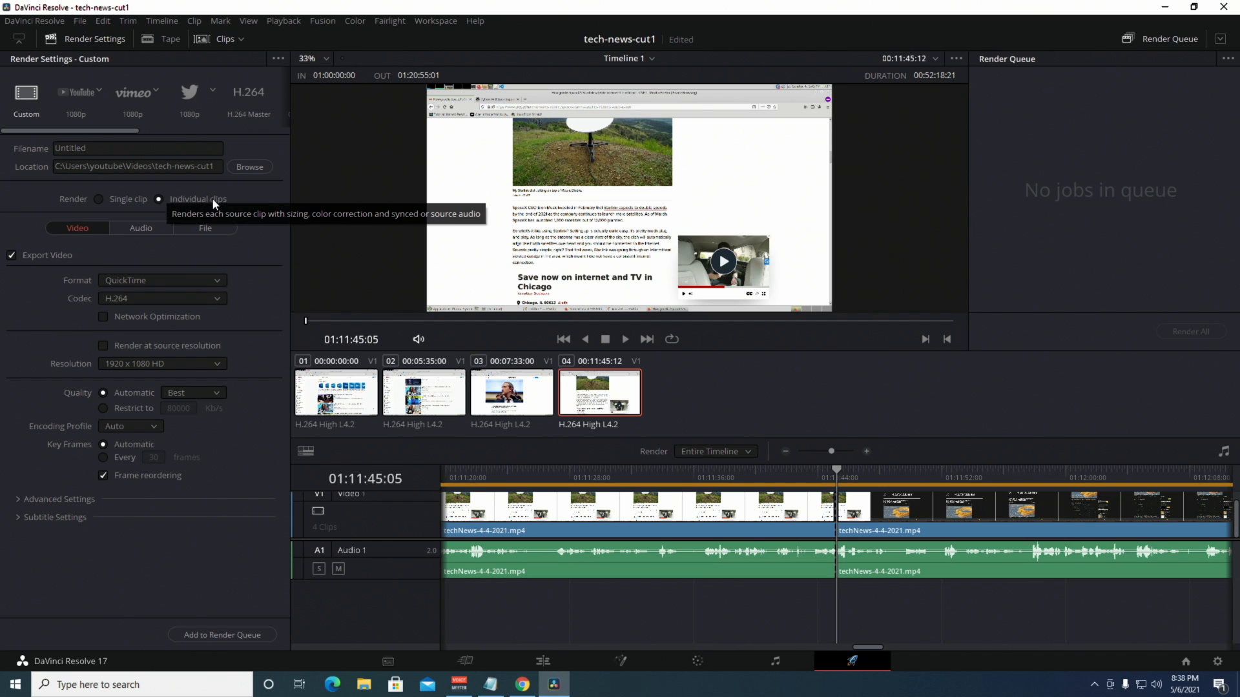
left_click(166, 277)
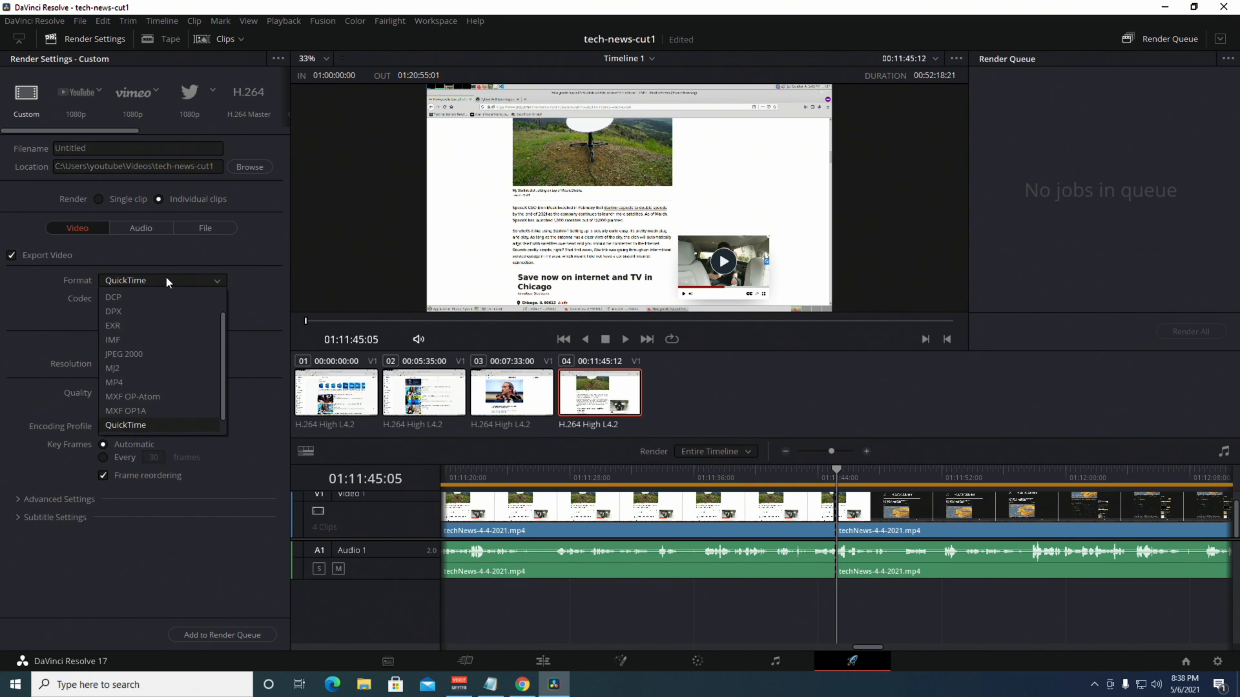
left_click(137, 377)
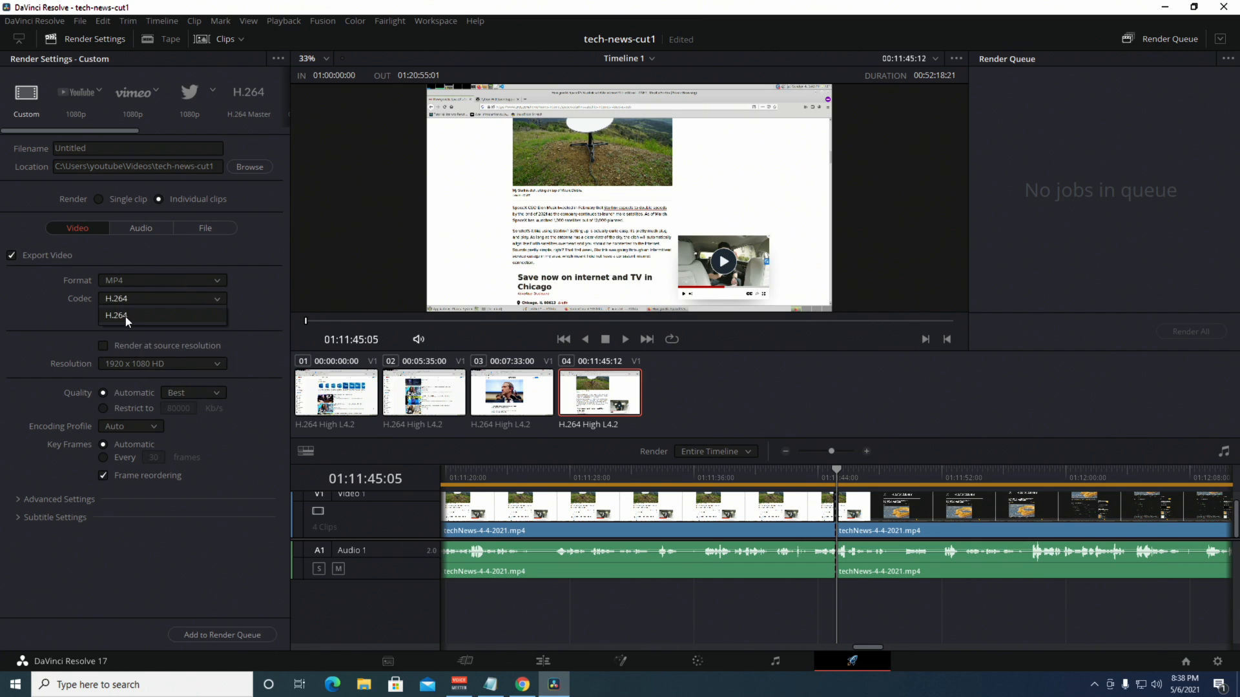
left_click(129, 314)
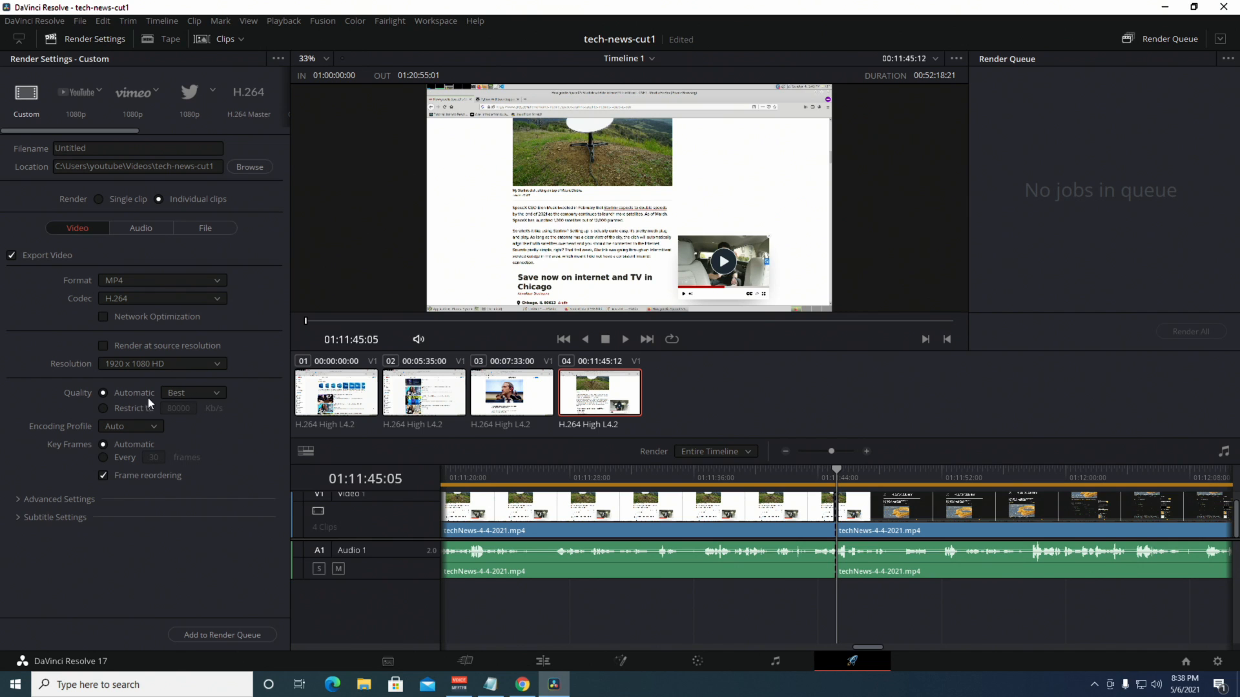
left_click(210, 636)
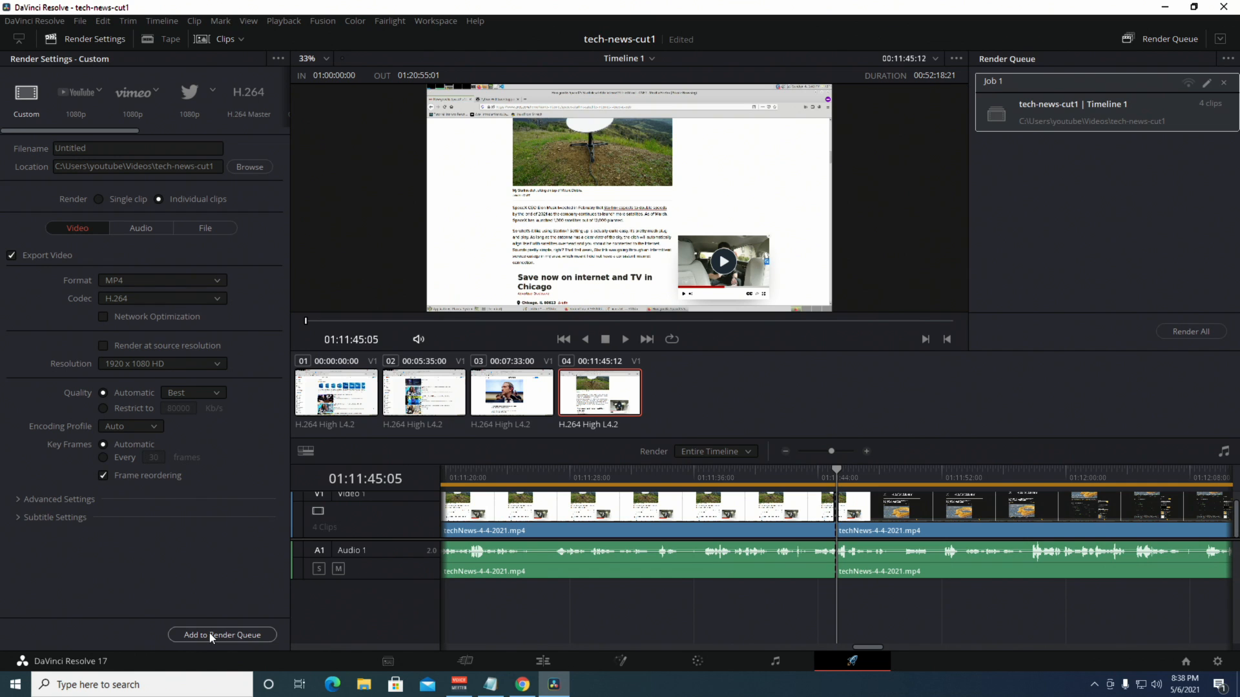
left_click(1187, 332)
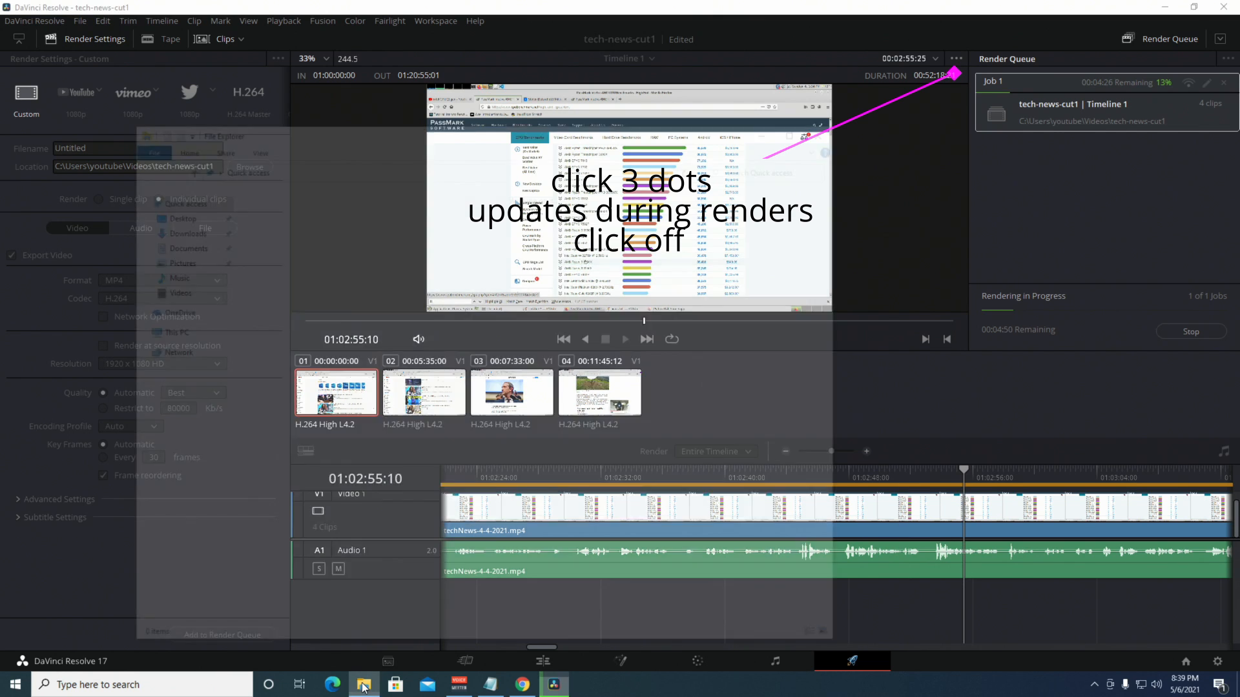
Open the tech-news-cut1 folder under Videos in File Explorer and move it to the right side.
left_click(363, 684)
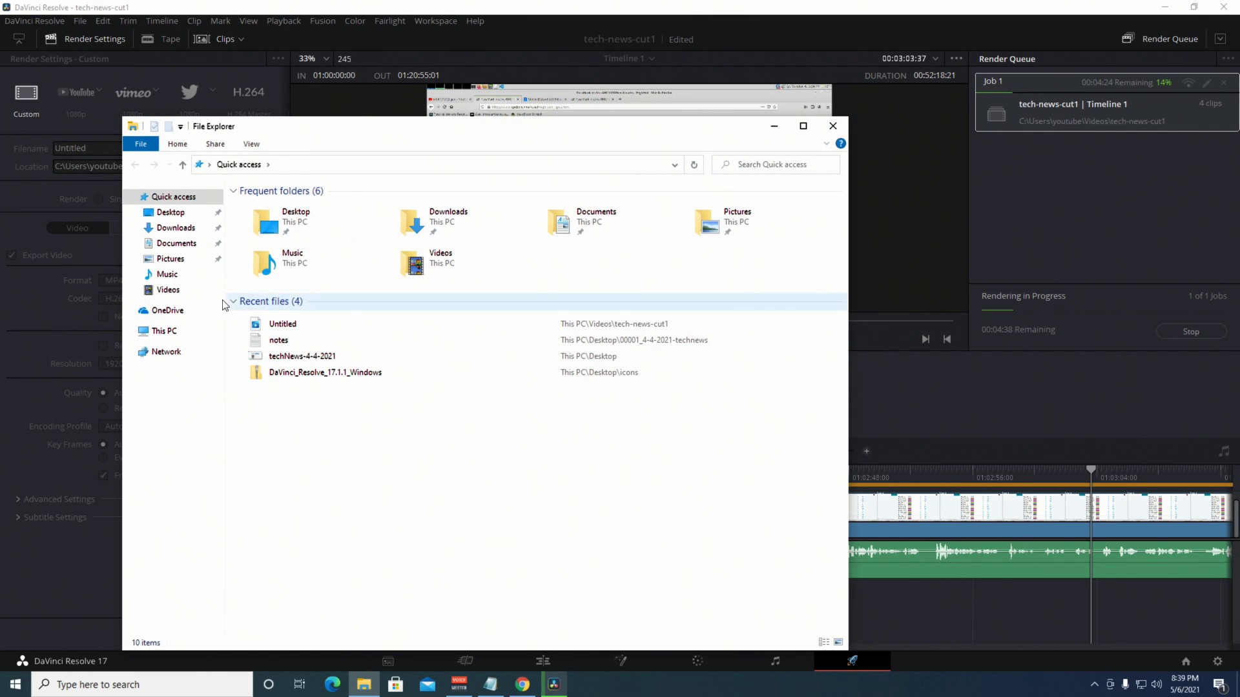
left_click(175, 290)
double_click(349, 222)
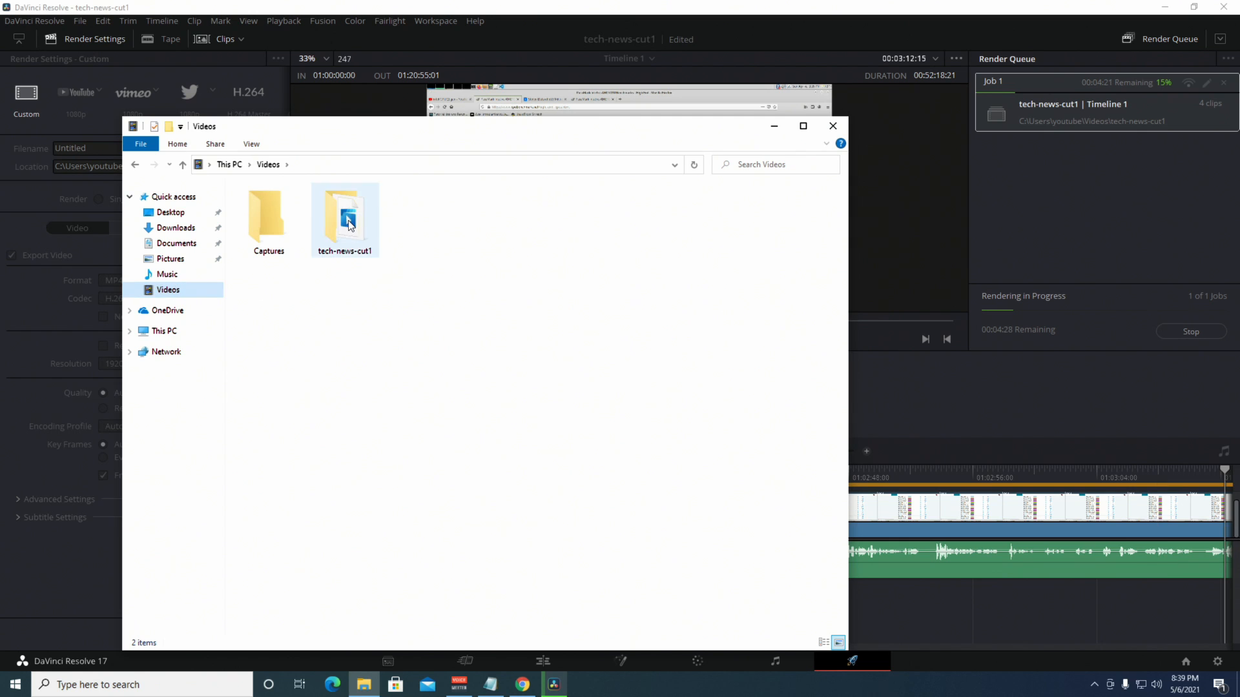
left_click_drag(409, 135, 1206, 182)
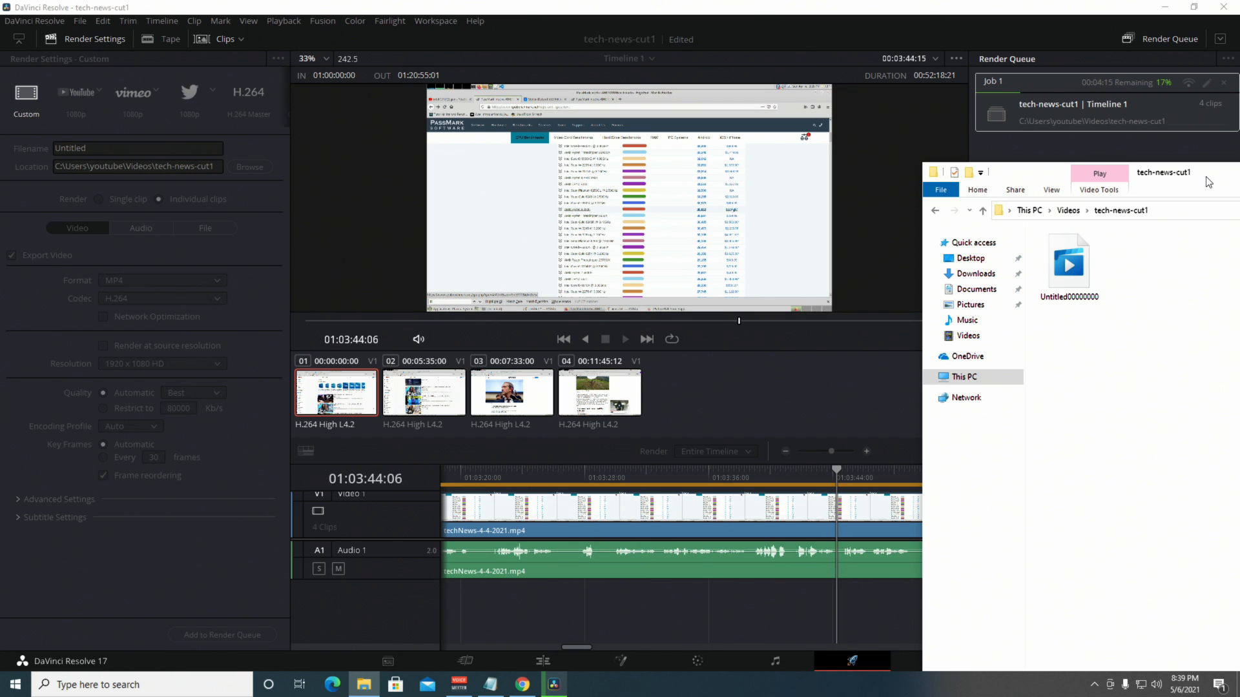
left_click(16, 685)
Launch Task Manager with taskmgr and show the CPU performance graph during the render.
type("tas")
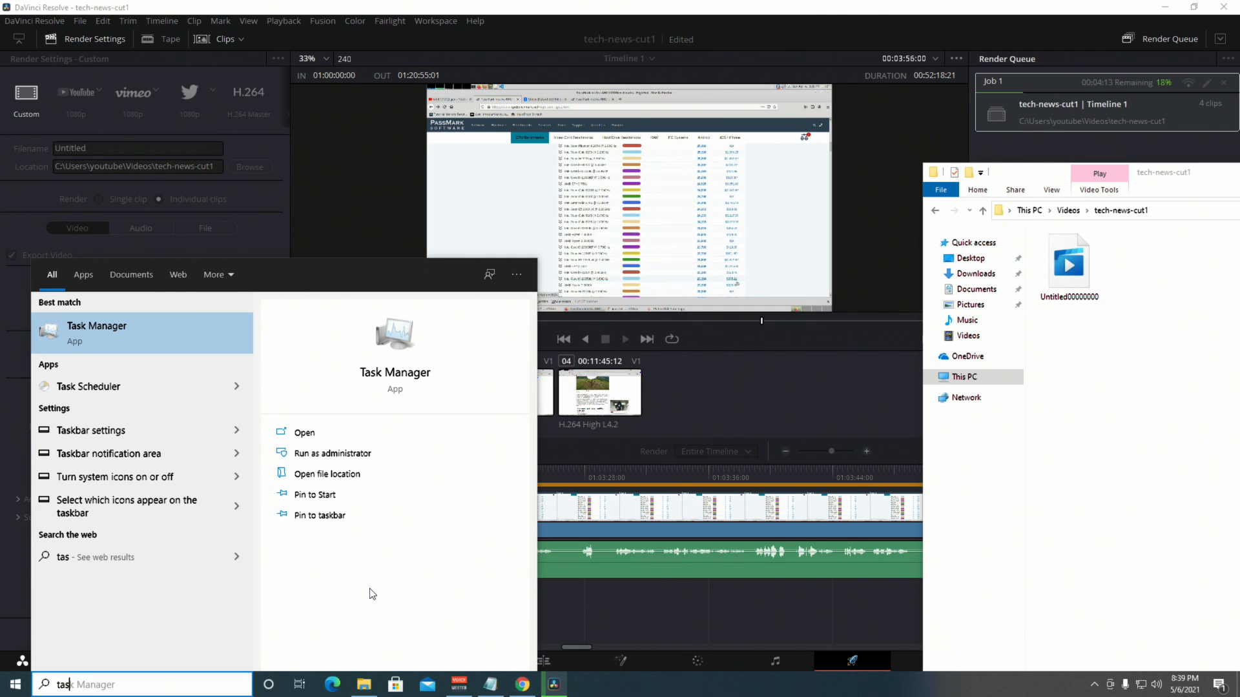
type("kmgr")
key("Return")
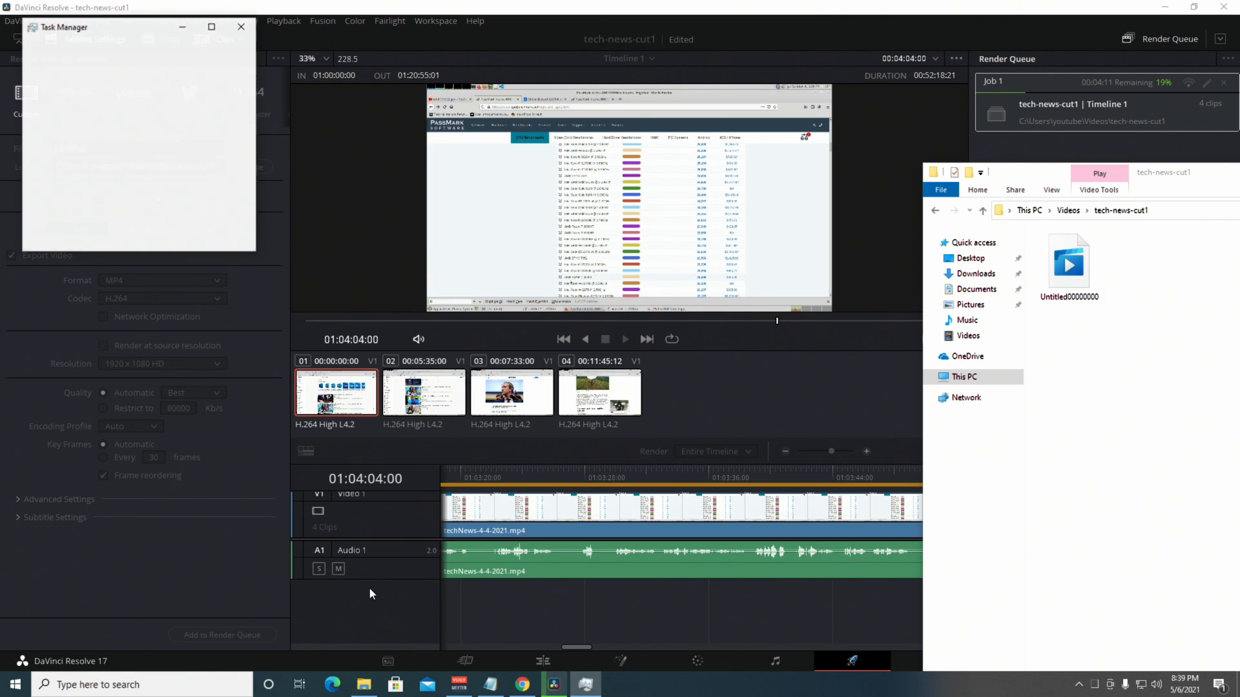
left_click(61, 236)
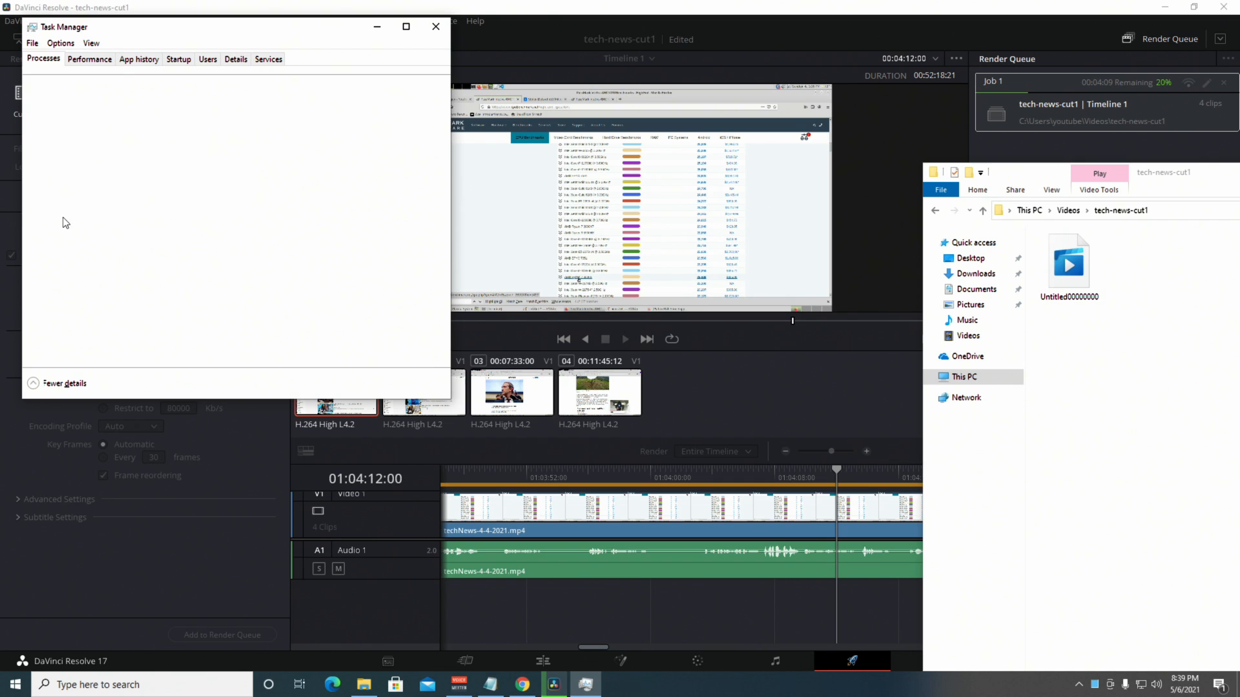
left_click(90, 60)
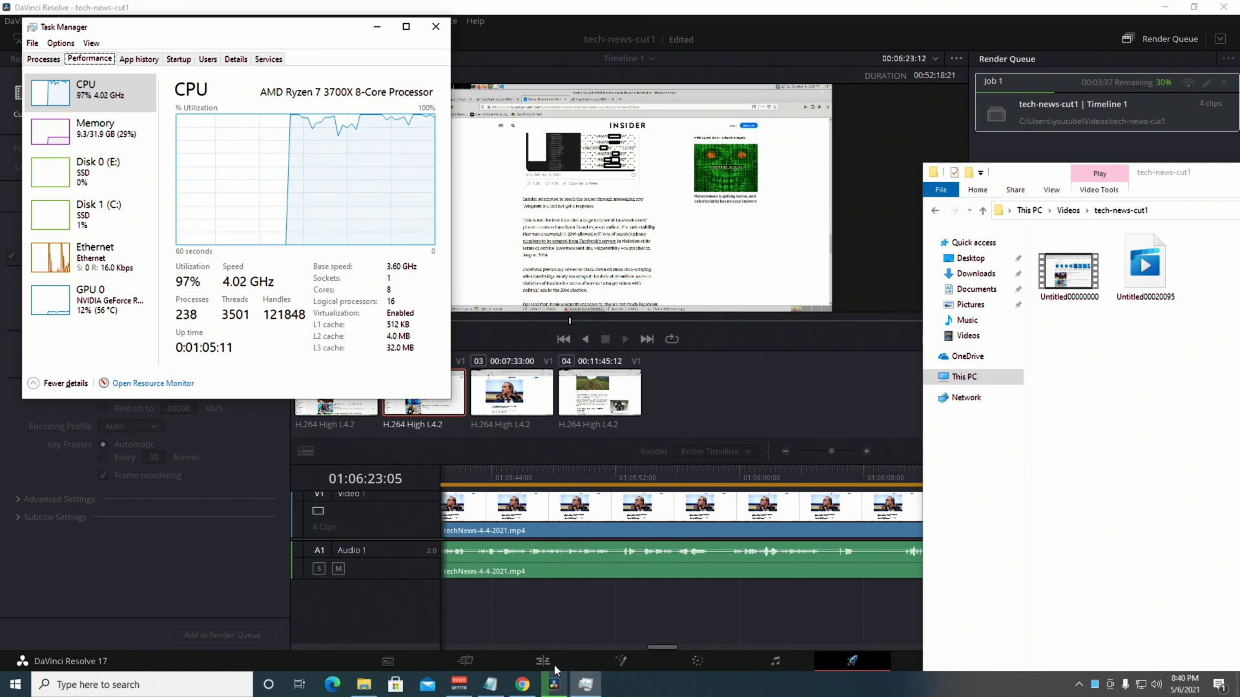
Highlight the DaVinci Resolve 17 and Studio 17 headings on the download page, then minimize Chrome.
left_click(523, 684)
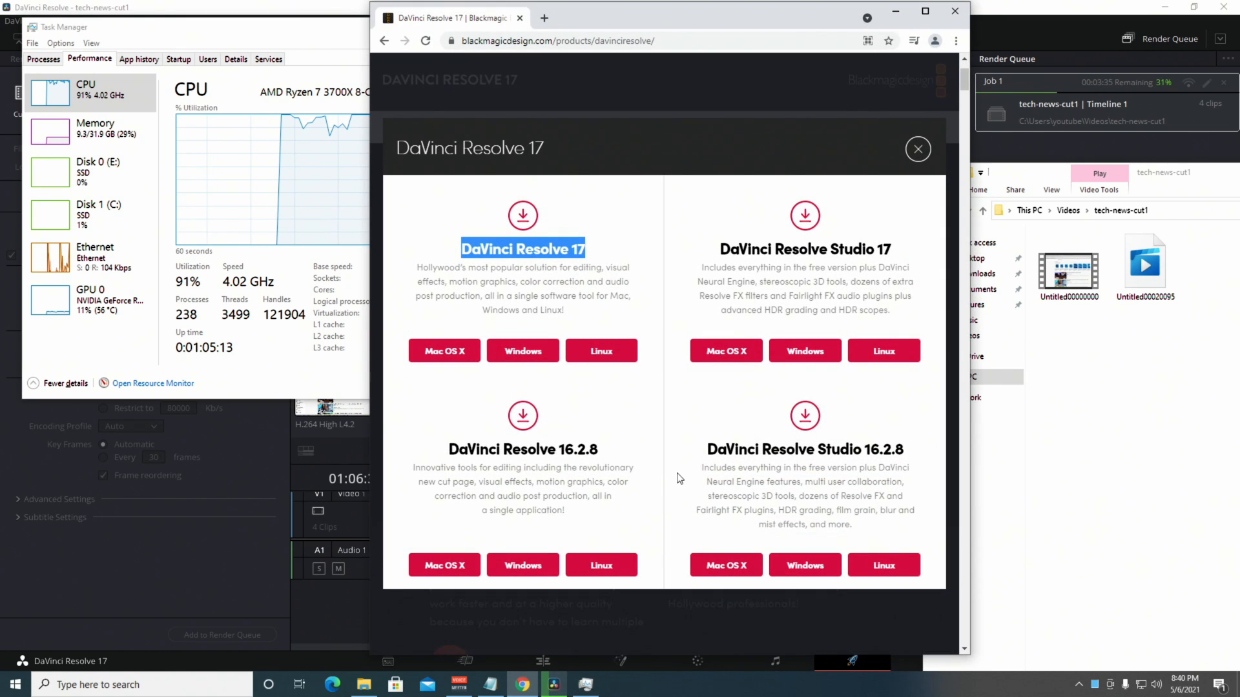
left_click(721, 247)
left_click_drag(722, 247, 893, 250)
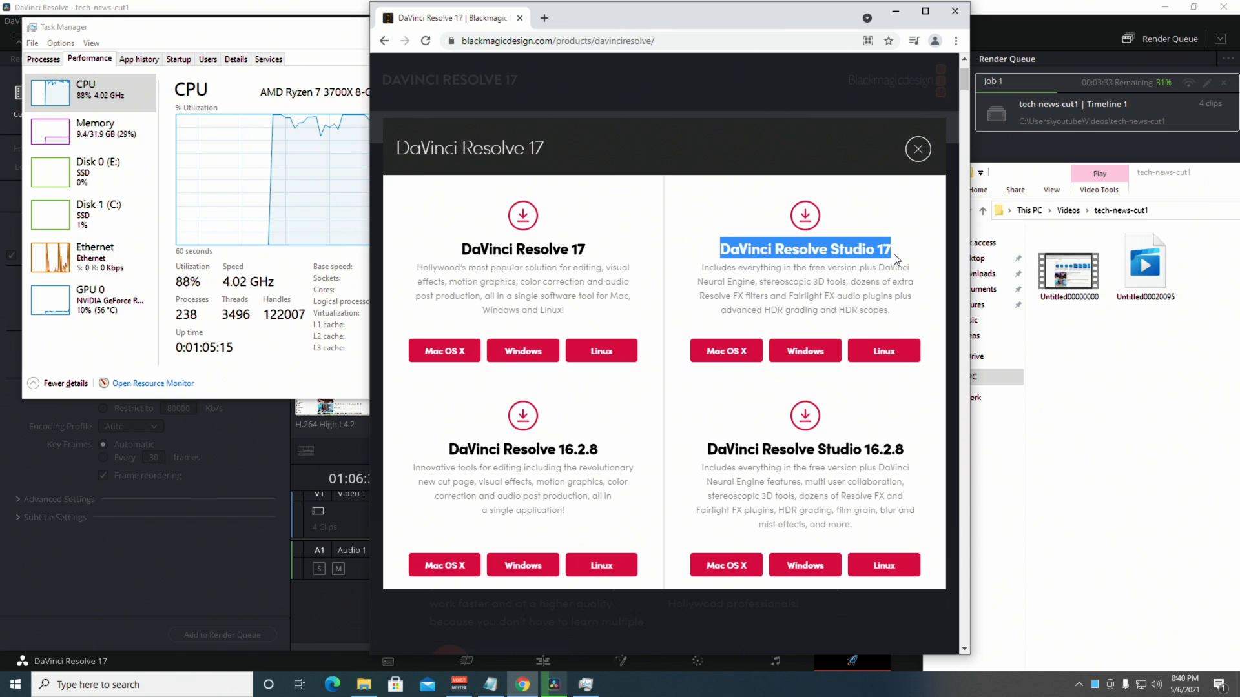
left_click(904, 253)
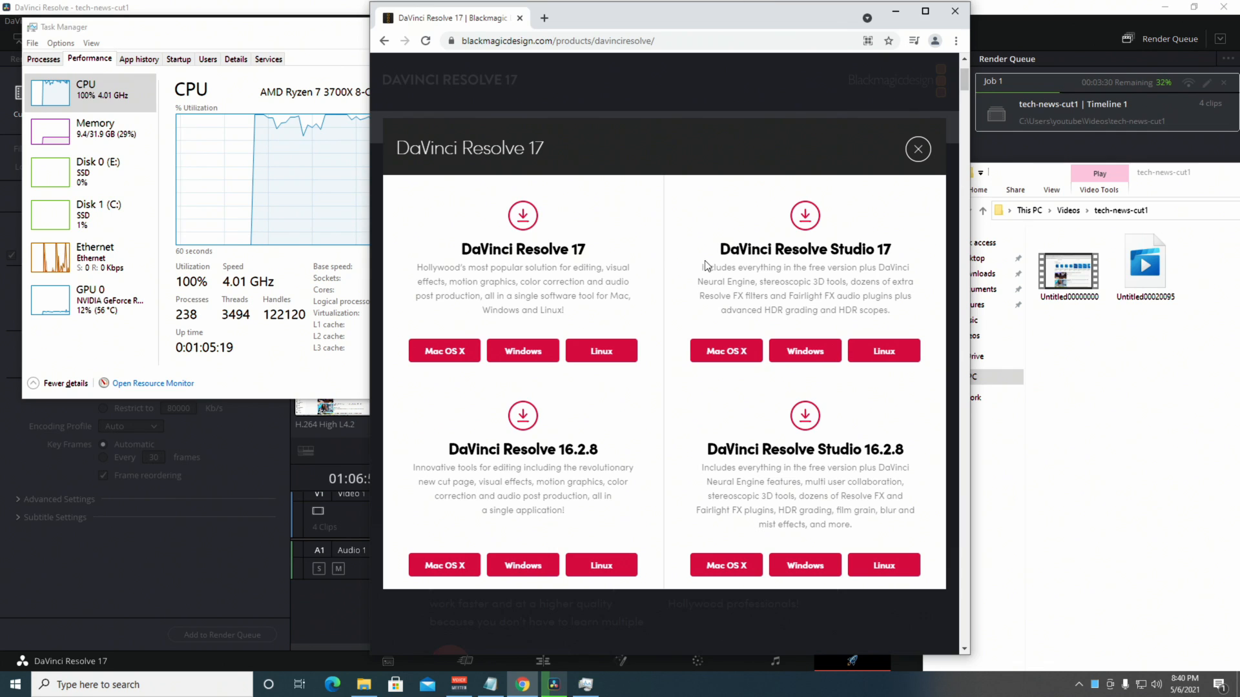
left_click_drag(719, 249, 829, 251)
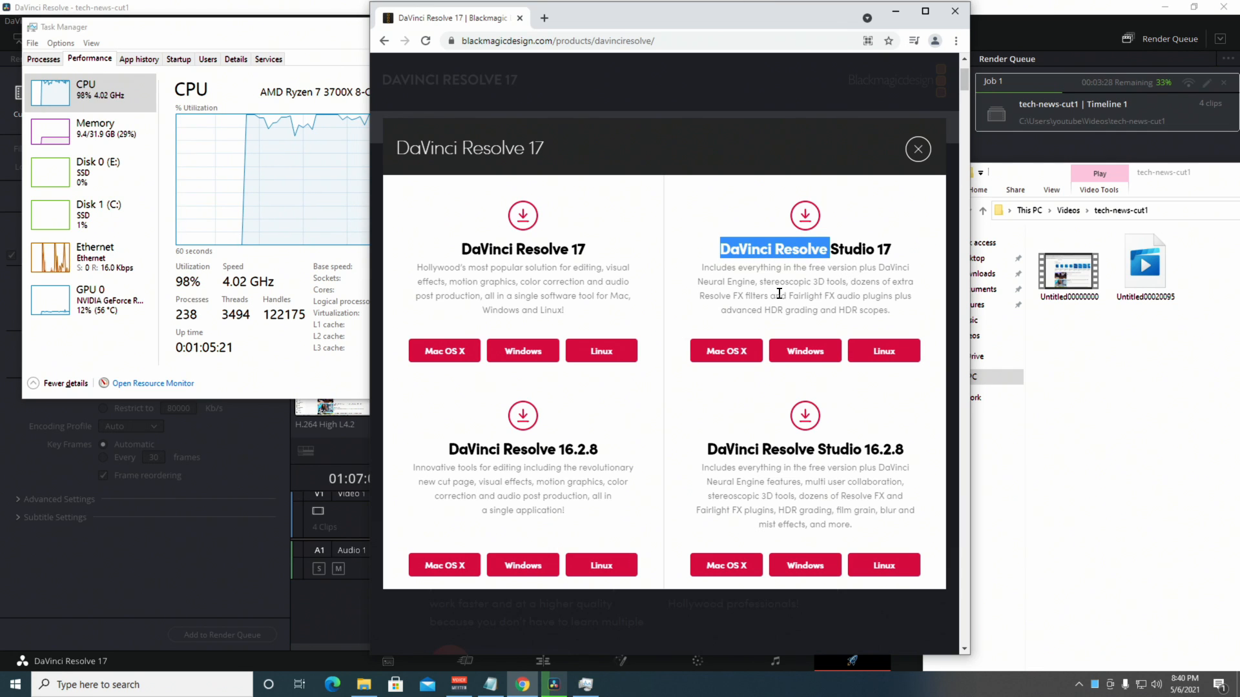
left_click(733, 267)
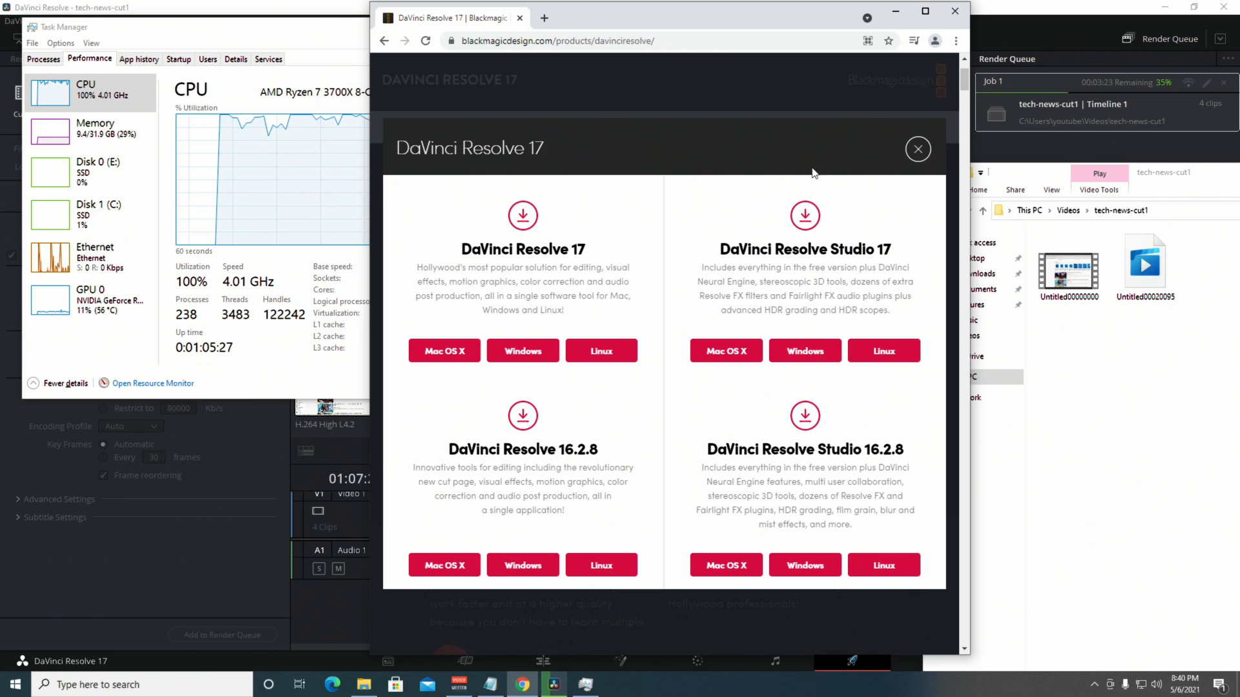
left_click(895, 11)
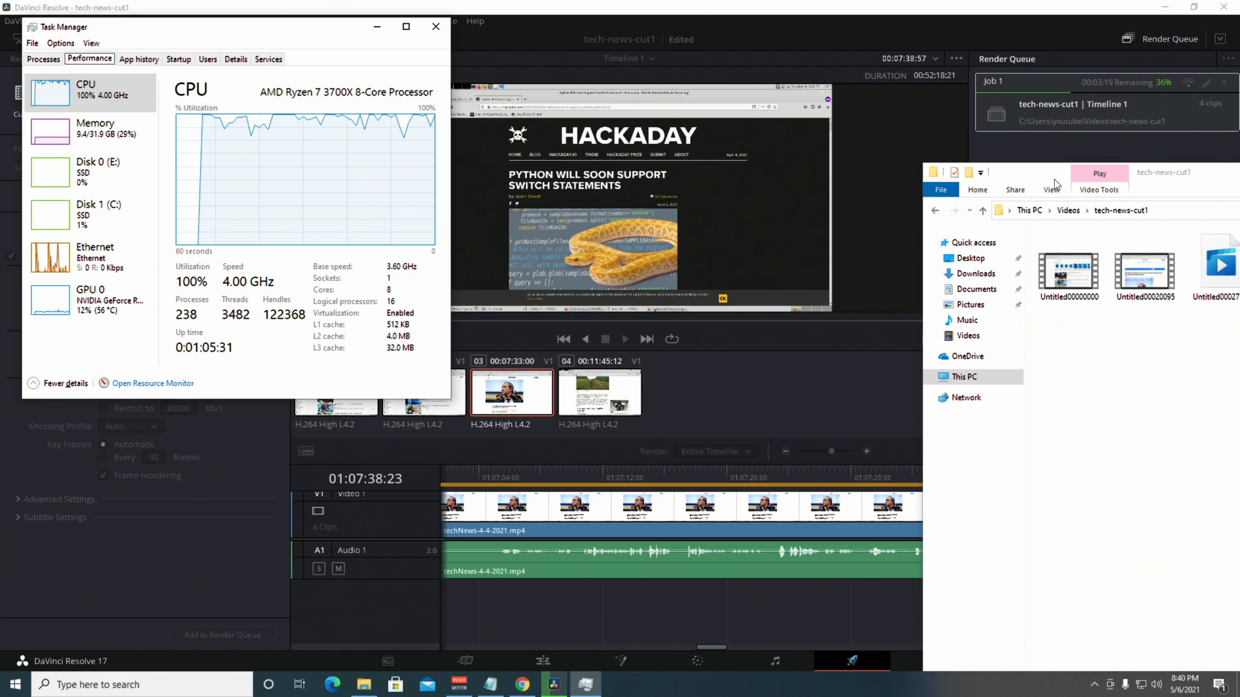
Open the first rendered clip, Untitled00000000, with VLC media player.
left_click_drag(1054, 179, 916, 186)
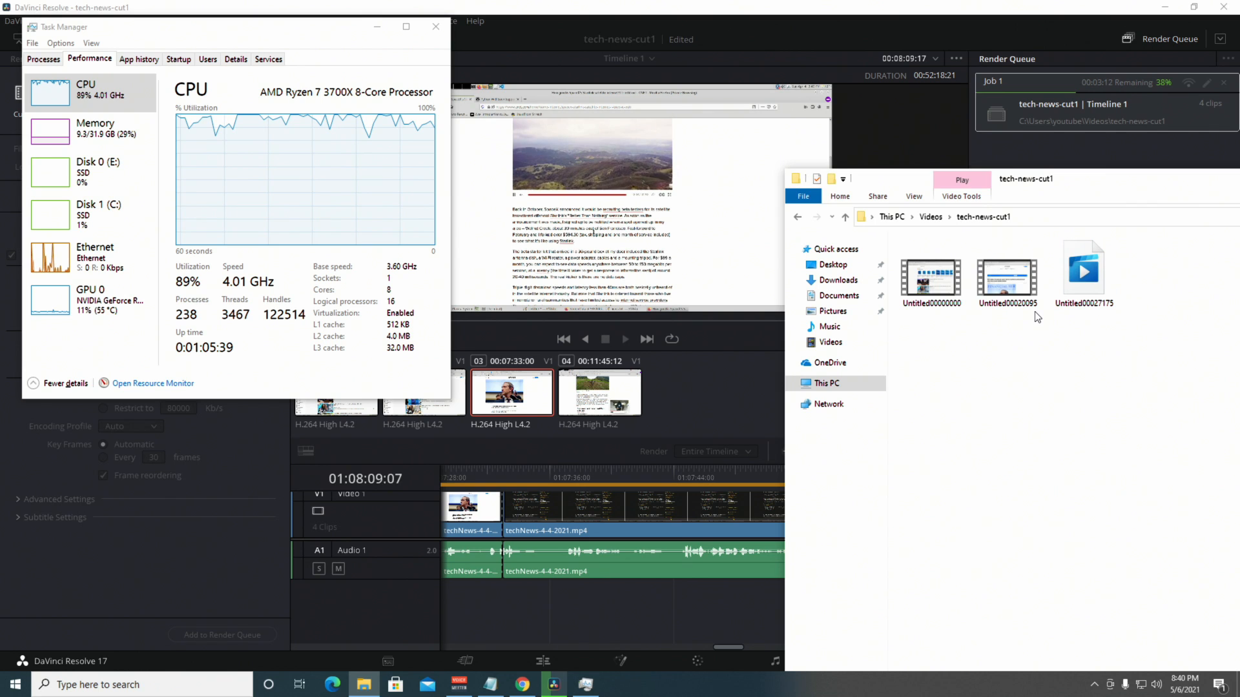
right_click(934, 297)
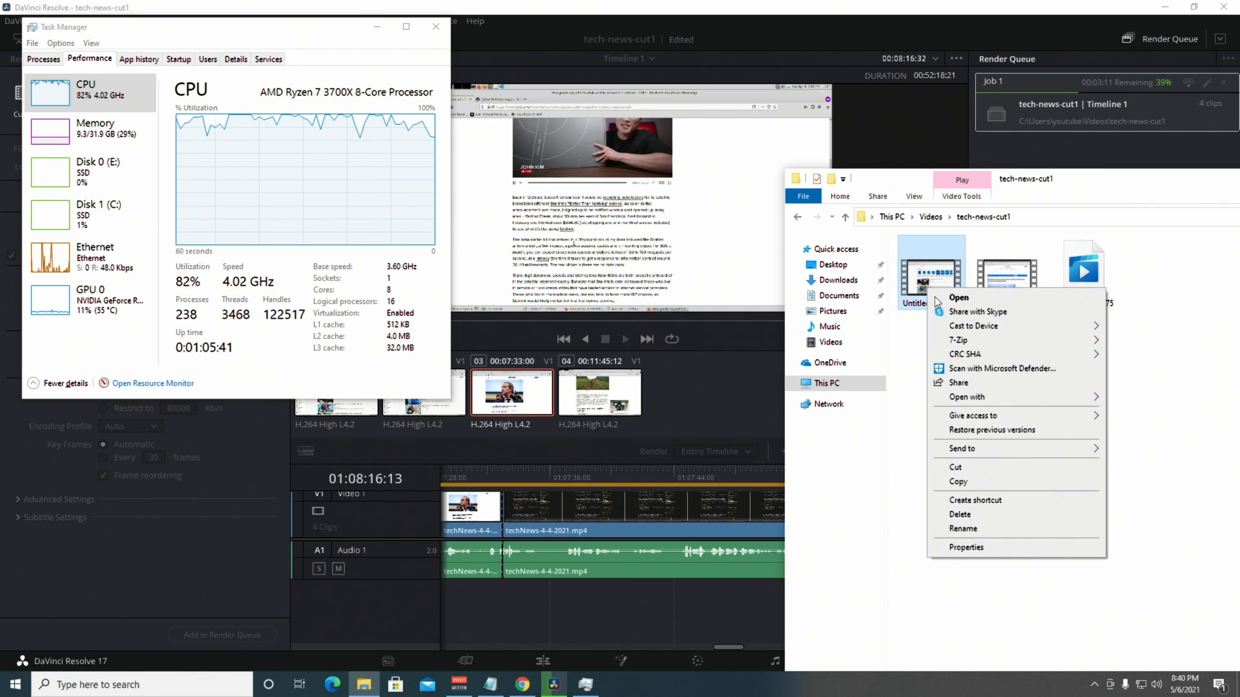
mouse_move(980, 399)
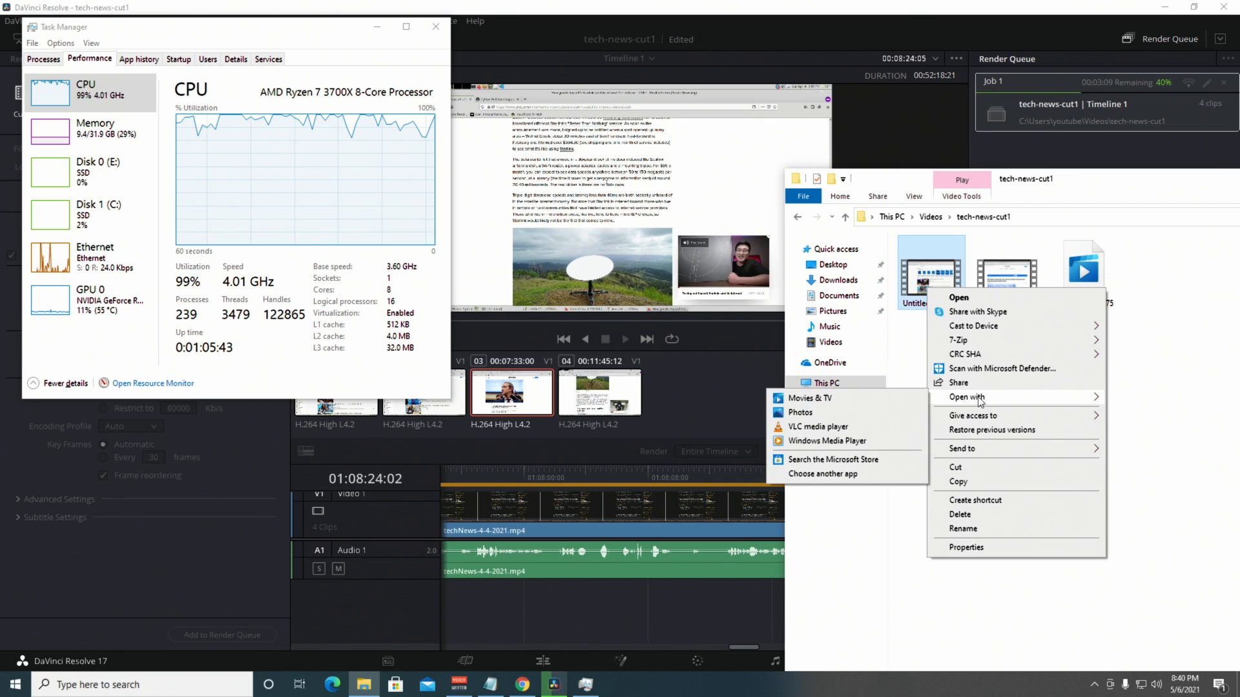
left_click(816, 427)
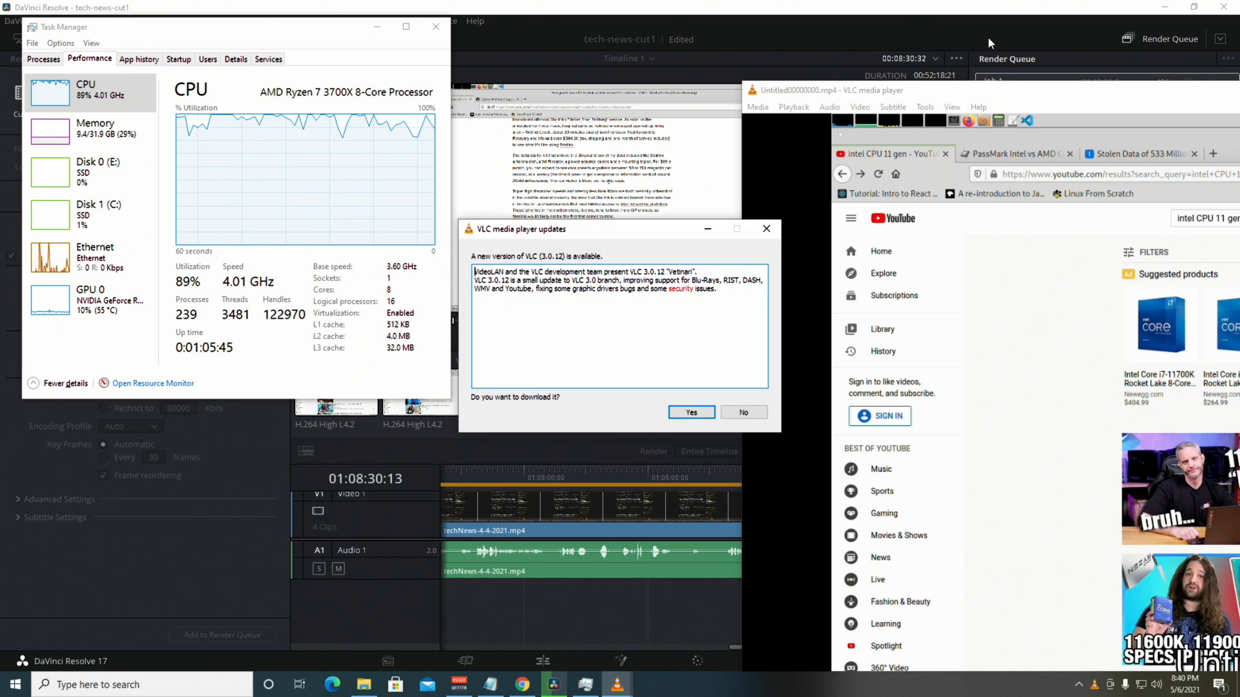
Scrub Untitled00000000 to its end in VLC, close VLC, and open Untitled00020095.
left_click(745, 413)
left_click_drag(986, 91, 405, 7)
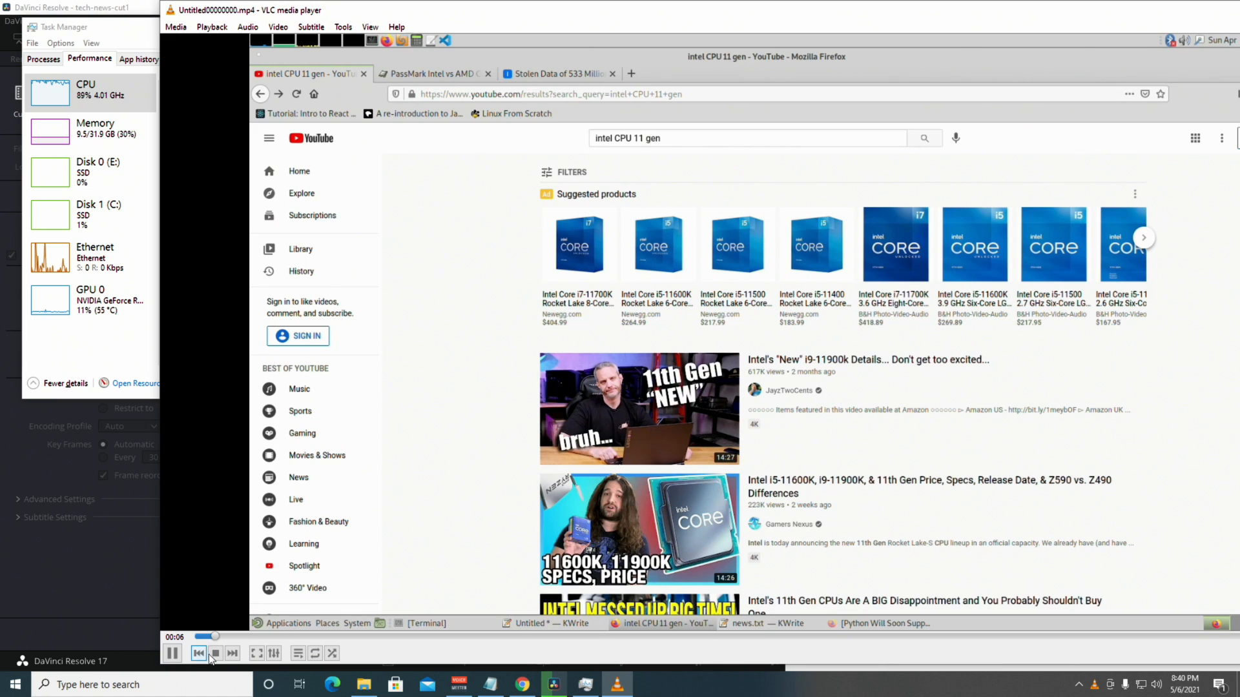
left_click_drag(227, 641, 1235, 637)
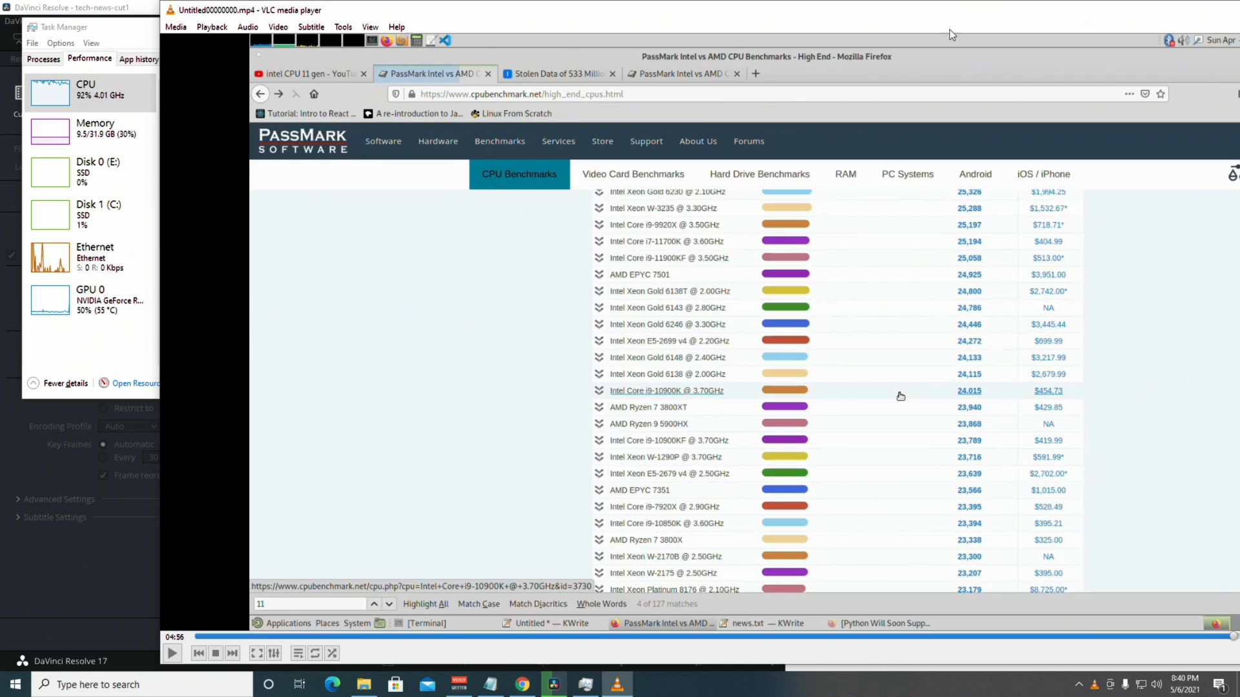
double_click(812, 13)
left_click_drag(1085, 644, 1205, 644)
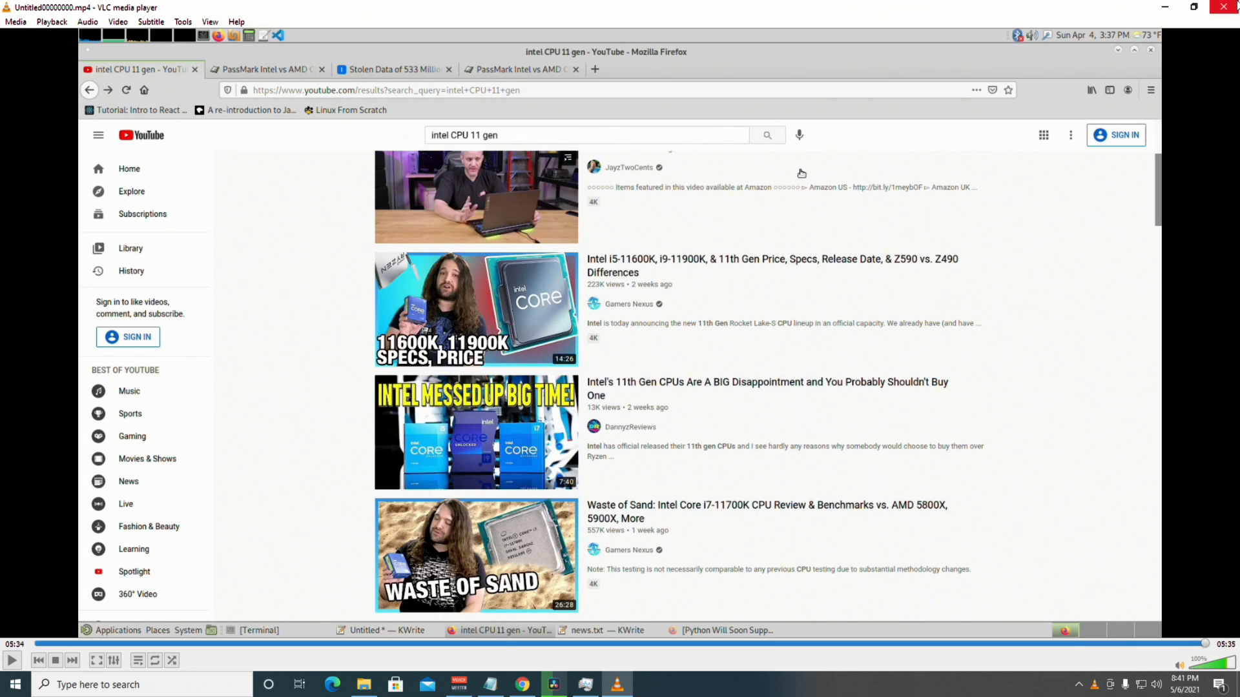
left_click(1230, 7)
double_click(1008, 274)
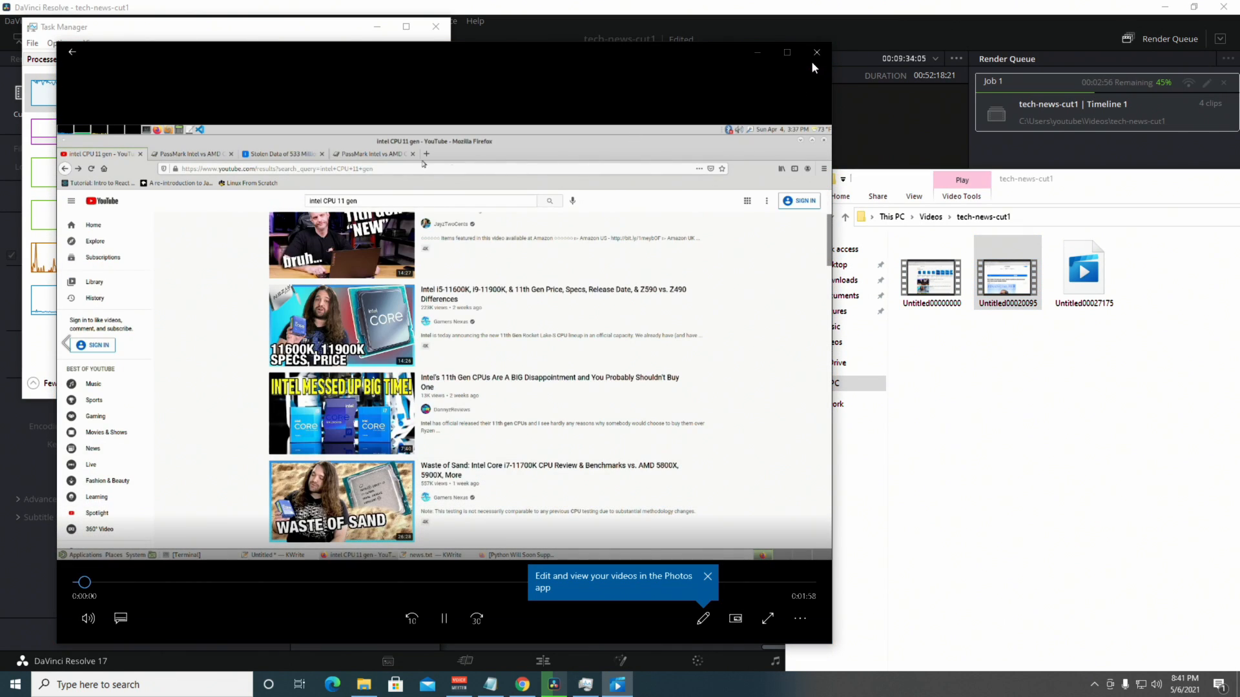
Close the Photos player showing Untitled00020095.
left_click(815, 57)
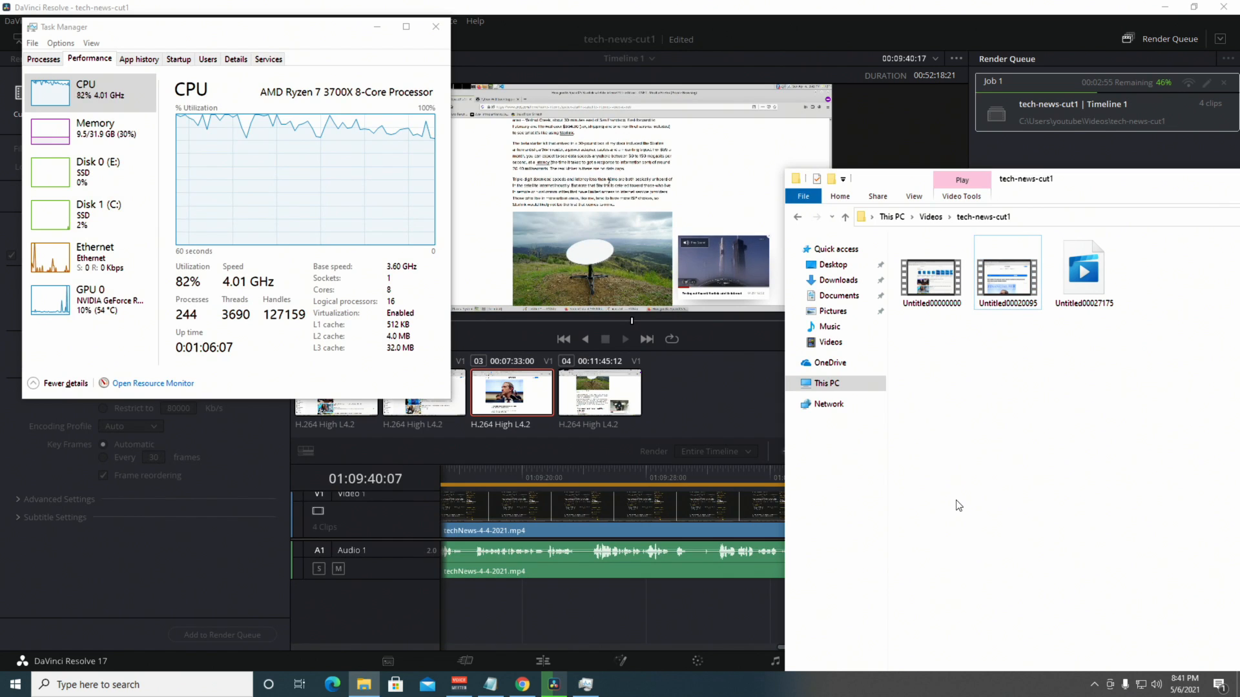